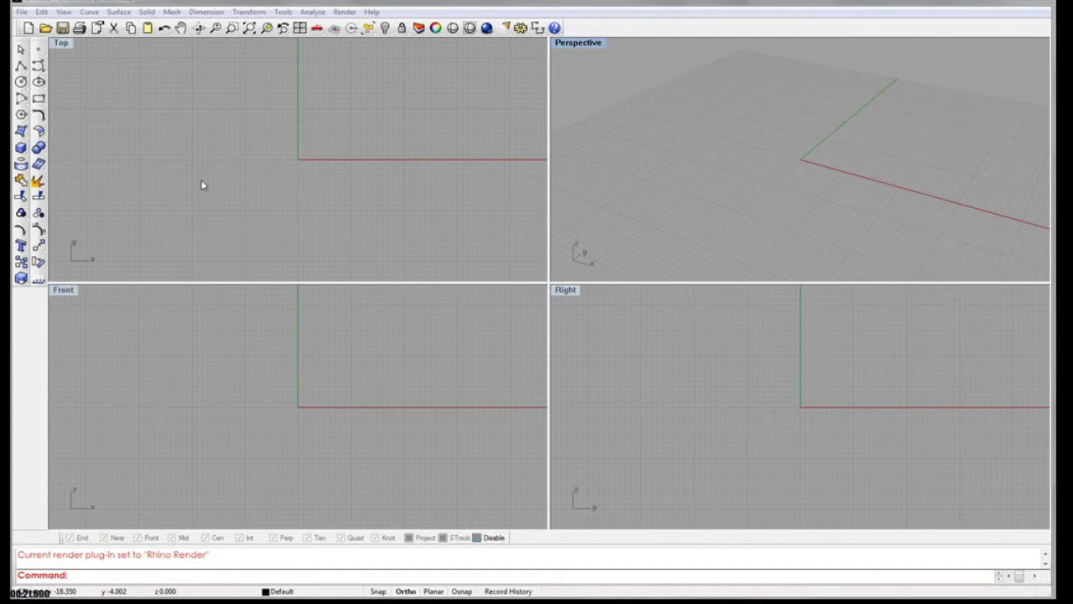
View the barco_formato boat image from the RHINO_VIDEOS folder as the modelling reference, and return to Rhino.
right_click_drag(261, 167, 276, 142)
scroll(296, 141, "down", 6)
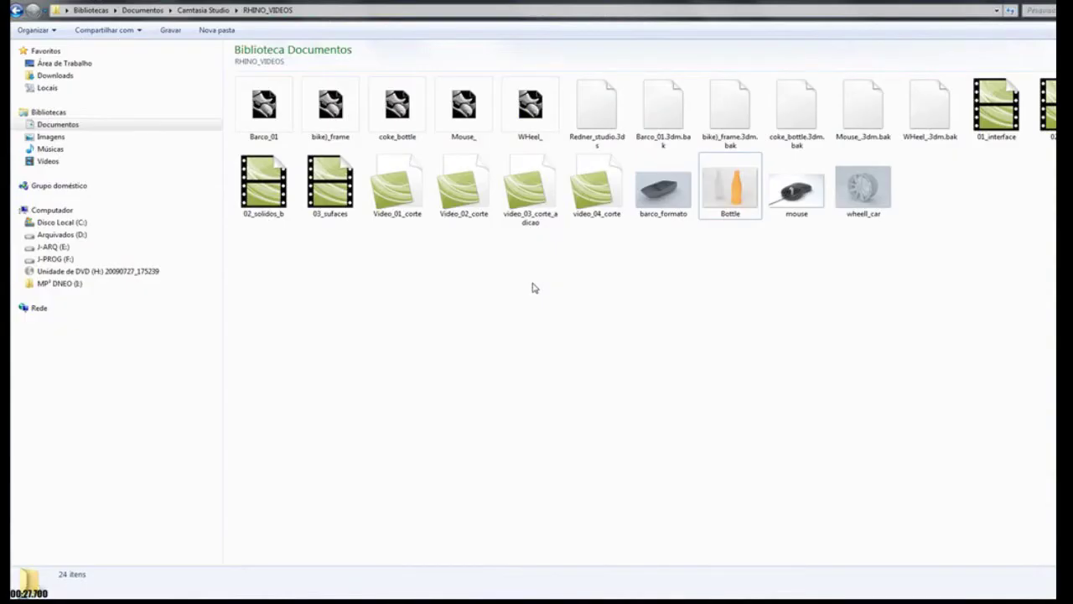
left_click(668, 199)
double_click(669, 198)
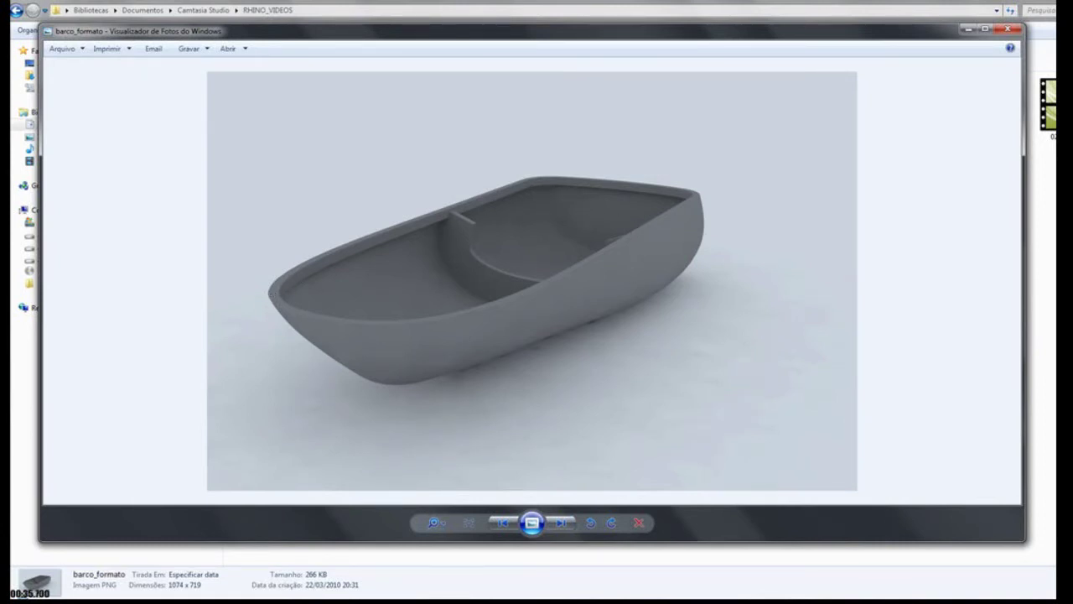
left_click(449, 601)
right_click_drag(300, 176, 338, 194)
scroll(339, 195, "up", 6)
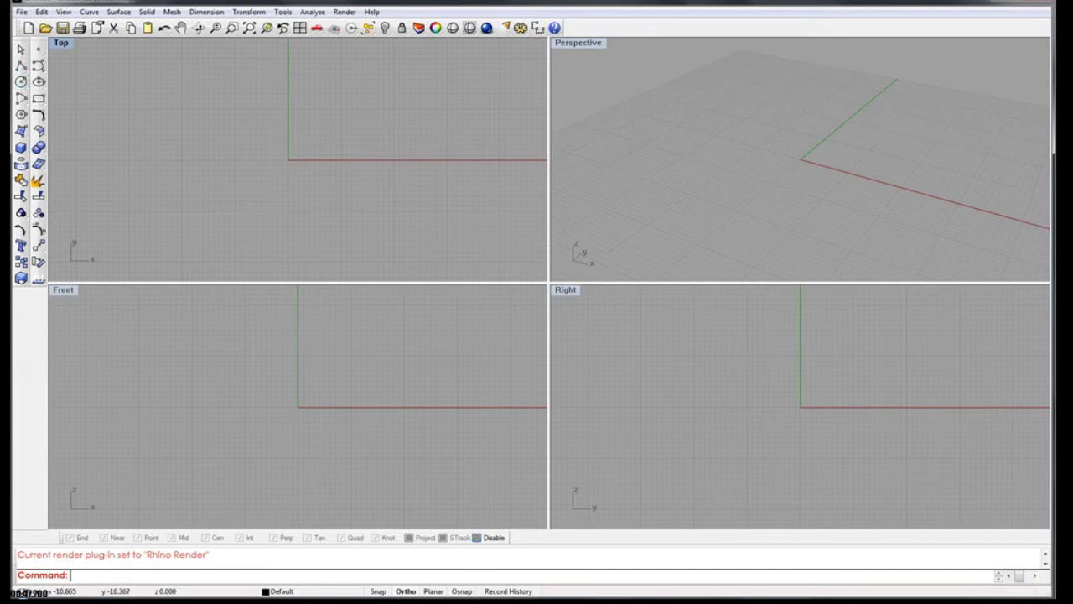
key("alt+Tab")
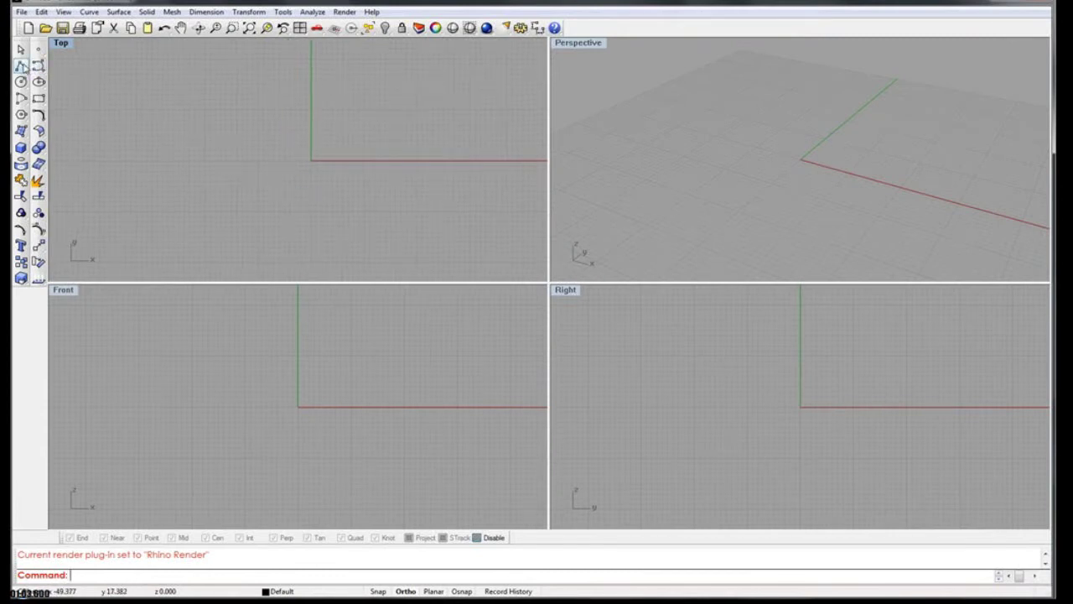
Draw a straight polyline segment along the Y axis in the Top view, from above the origin to well below it.
left_click(22, 66)
left_click(310, 77)
scroll(309, 65, "down", 4)
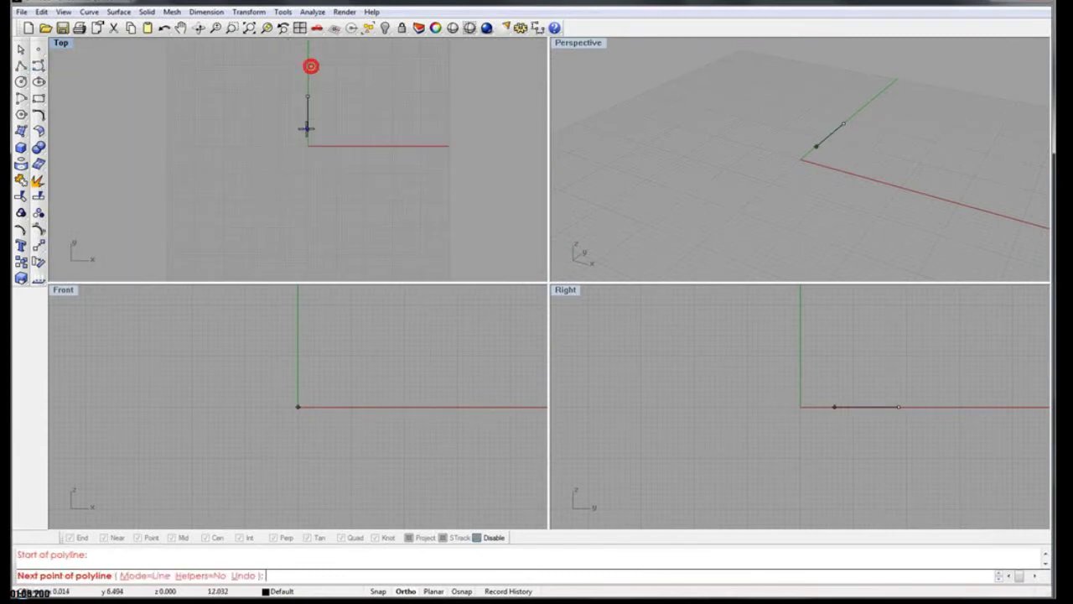
left_click(286, 214)
key("Return")
right_click_drag(787, 203, 800, 173)
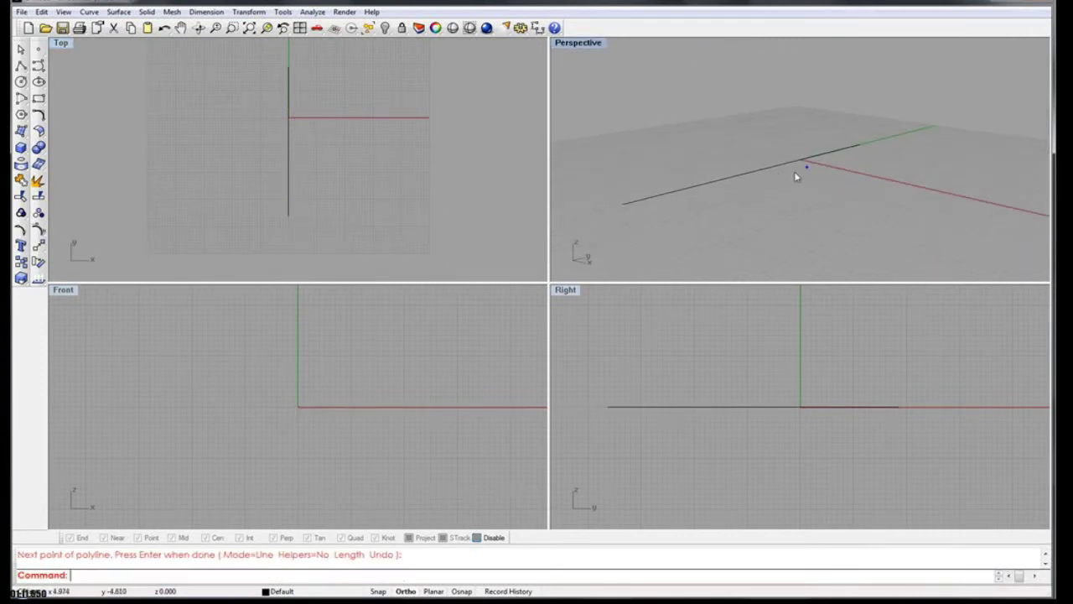
Enable object snaps and begin a degree-3 control point curve at the line's bow end, curving down about 15 units in the Right view.
left_click(476, 537)
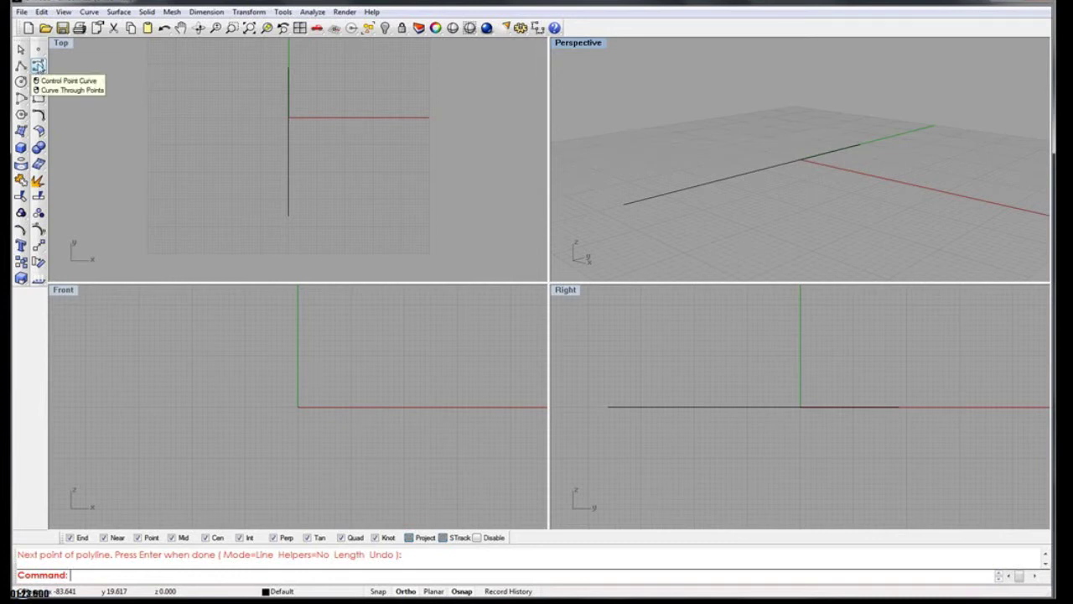
left_click(38, 65)
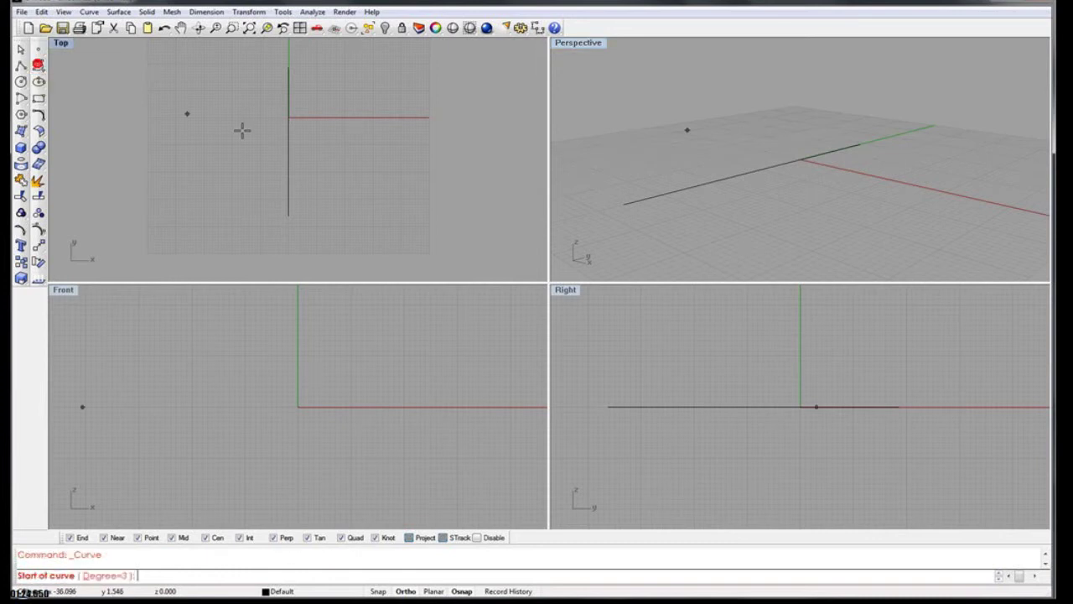
left_click(623, 204)
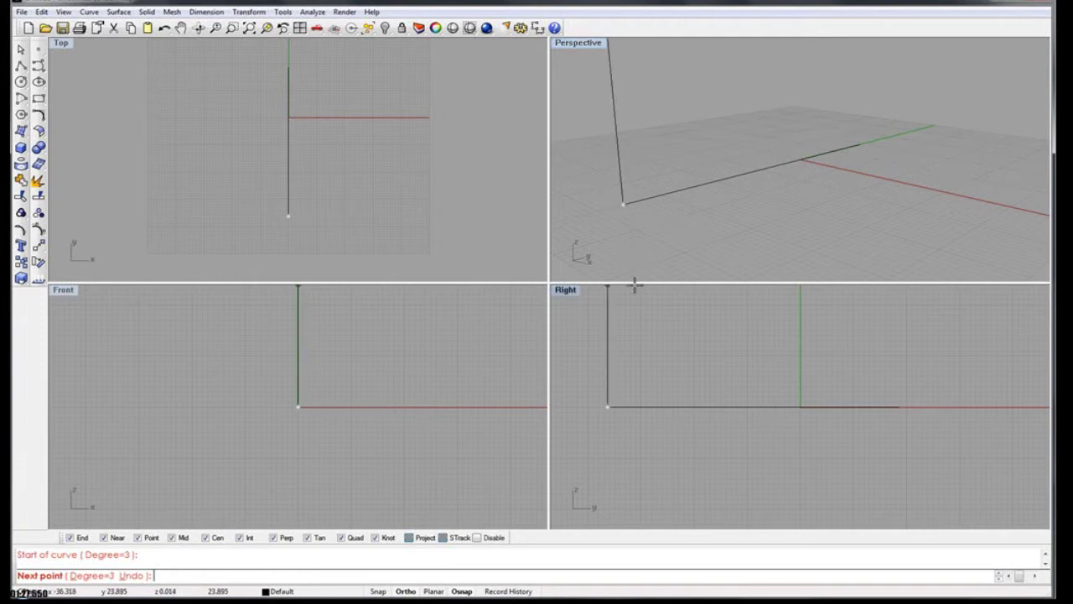
scroll(629, 457, "down", 8)
right_click_drag(639, 452, 694, 381)
scroll(691, 399, "up", 6)
left_click(671, 394)
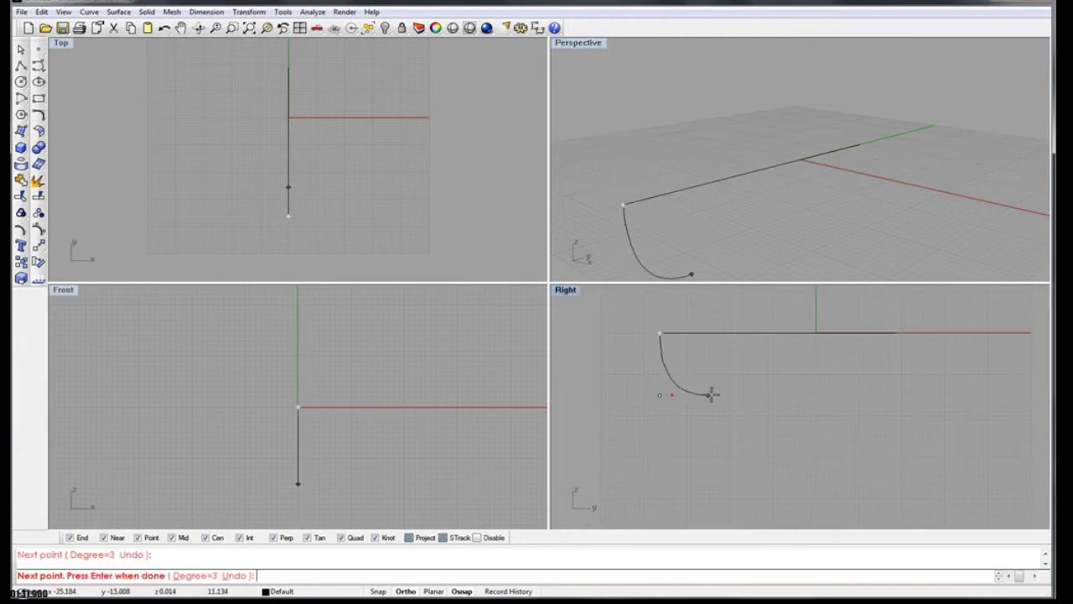
left_click(746, 394)
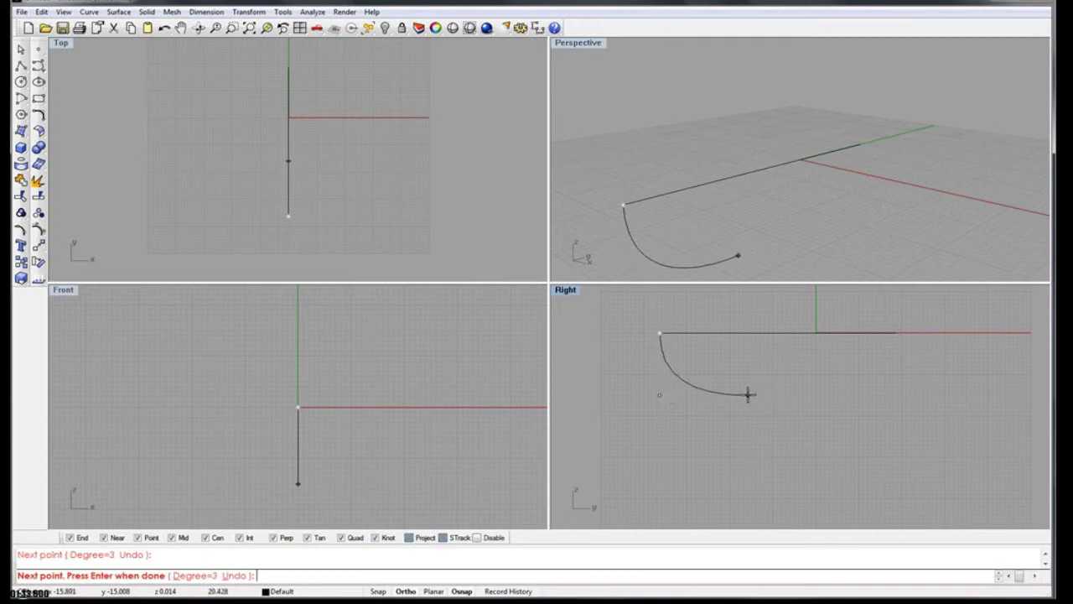
Continue the curve horizontally along the keel, turn it vertically upward at the stern and finish it.
right_click_drag(850, 394, 810, 401)
left_click(687, 397)
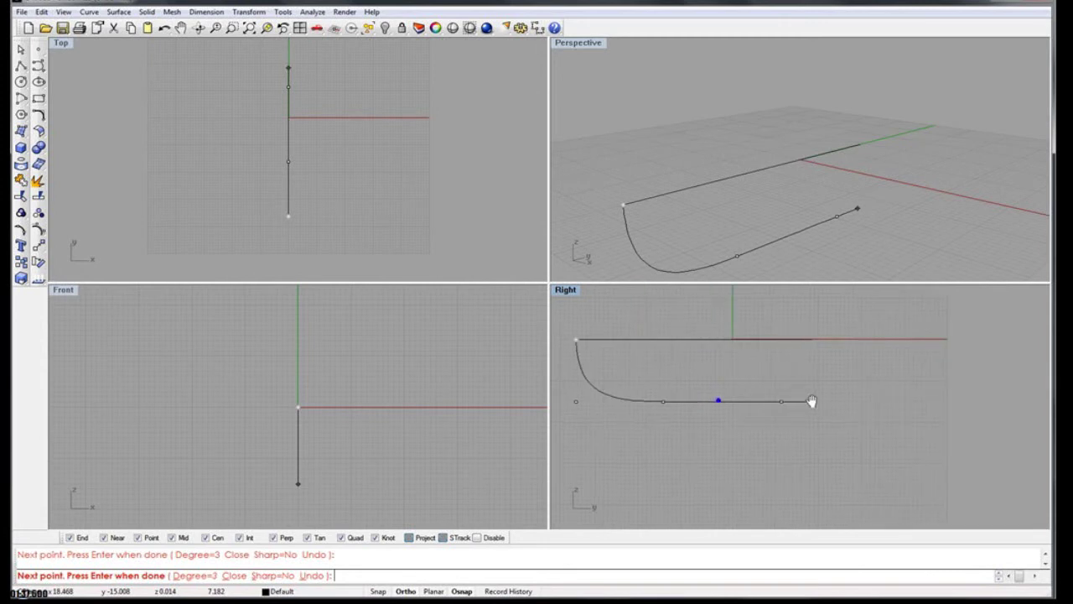
scroll(856, 399, "up", 3)
left_click(857, 395)
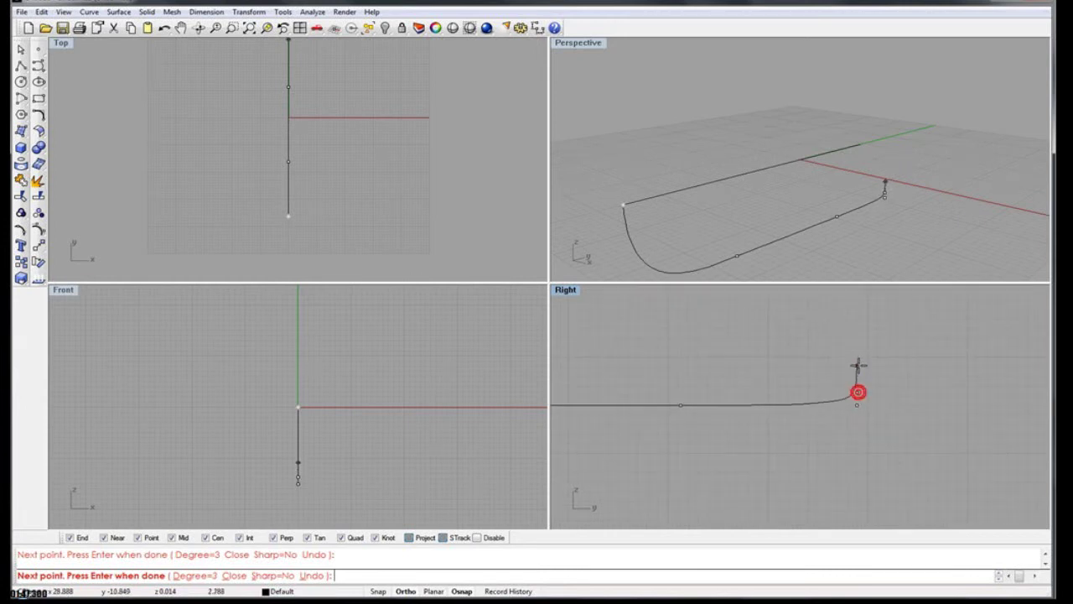
left_click(858, 337)
key("Return")
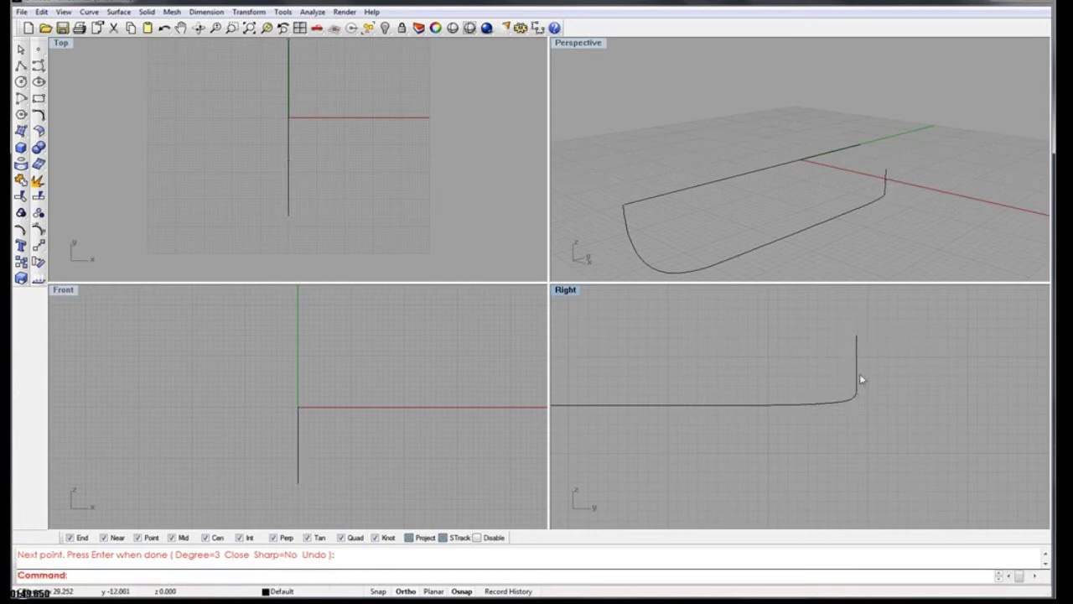
Show the keel curve's control points and delete those forming the upturned stern corner.
left_click(851, 397)
scroll(847, 418, "down", 3)
key("F10")
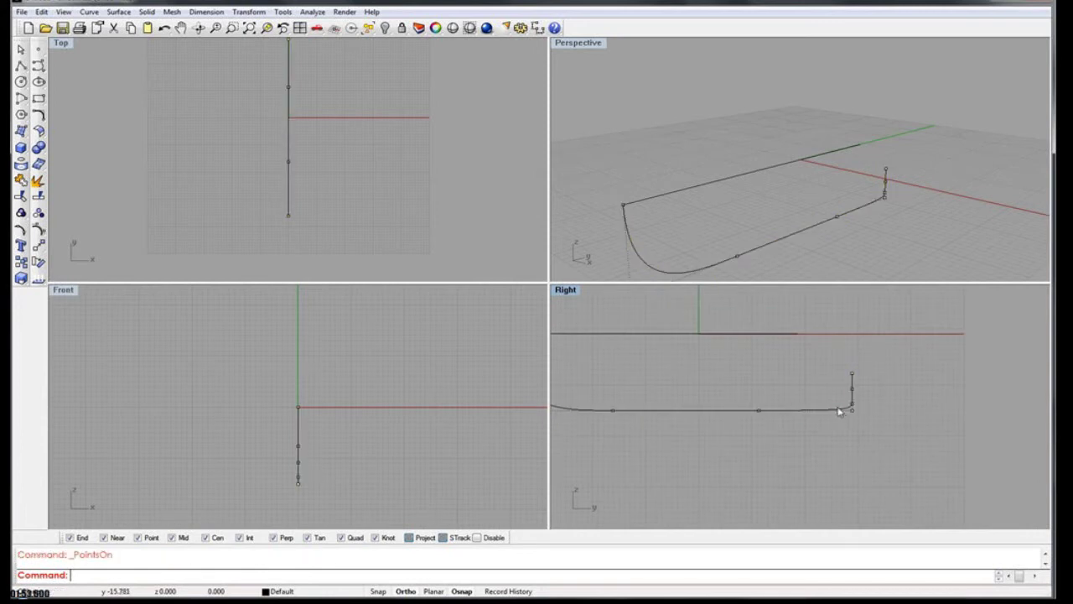
left_click_drag(831, 379, 890, 461)
key("Delete")
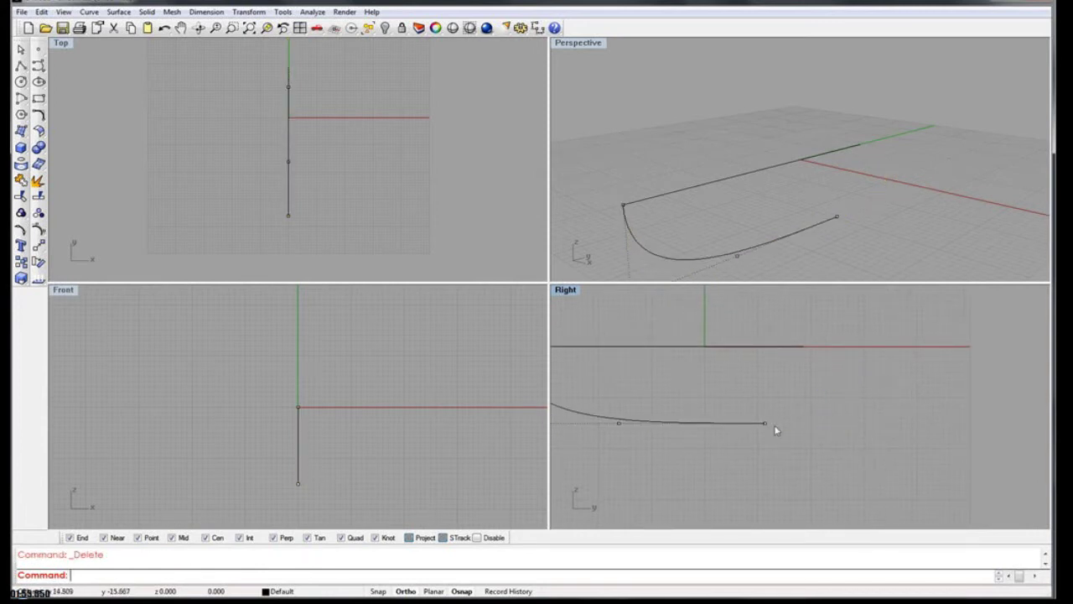
right_click_drag(715, 439, 850, 437)
key("Escape")
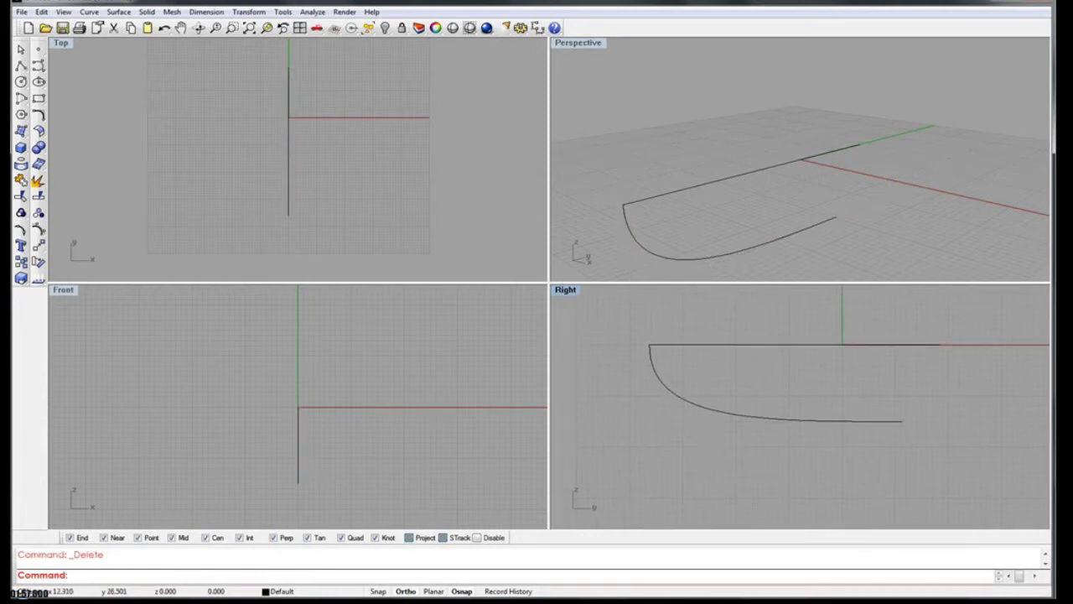
Draw a straight control point curve from the keel curve's free end, extending the keel horizontally to about 66 on the Y axis.
left_click(37, 64)
left_click(903, 422)
right_click_drag(901, 424, 695, 425)
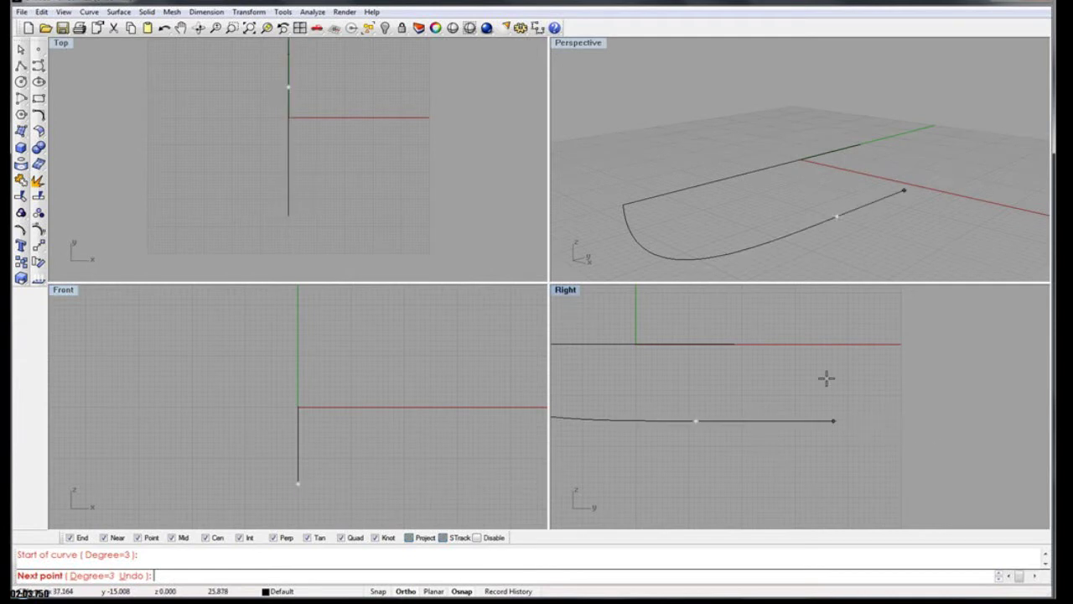
right_click_drag(833, 246, 762, 230)
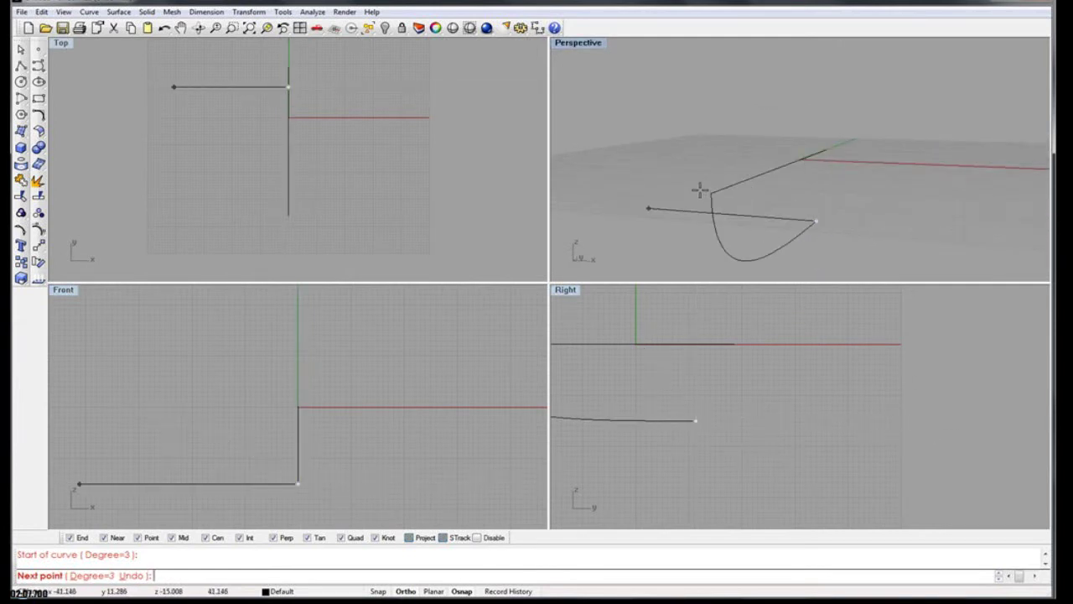
left_click(818, 220)
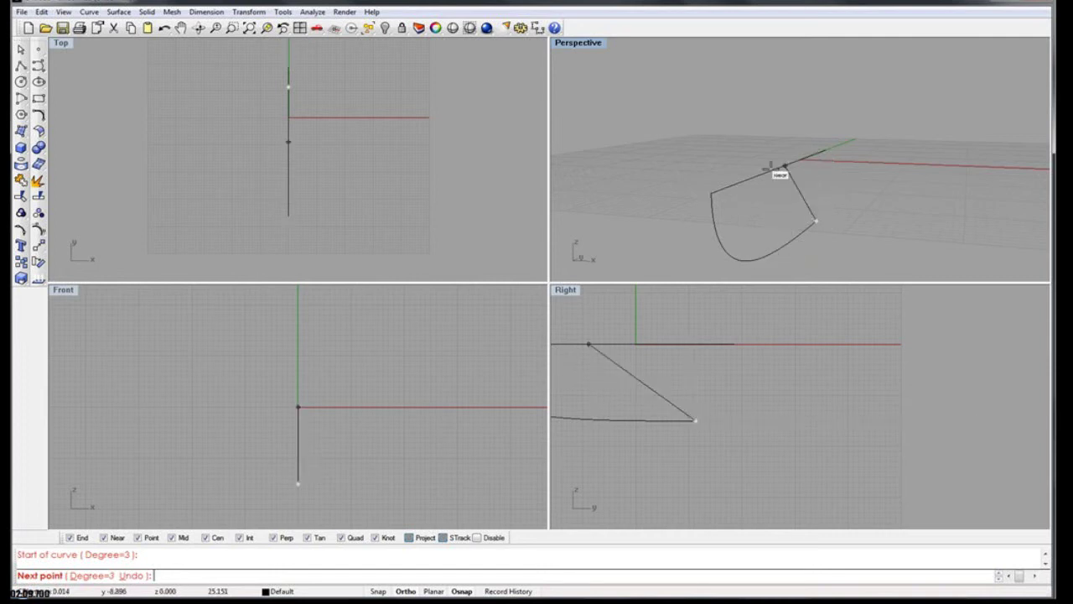
right_click_drag(807, 246, 659, 240)
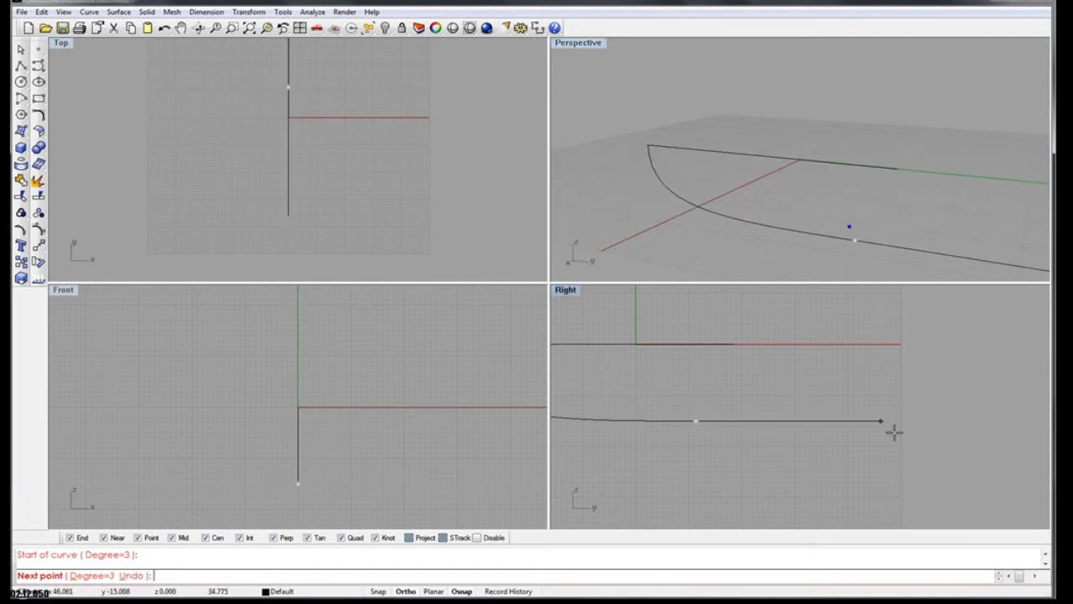
left_click(983, 420)
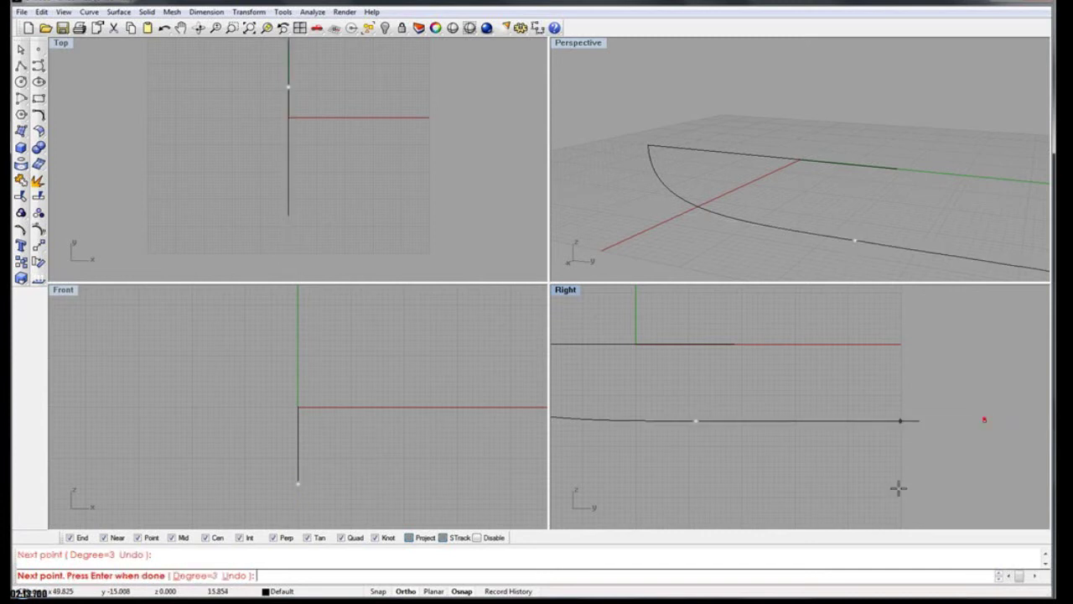
right_click(1031, 459)
scroll(863, 462, "down", 2)
scroll(879, 403, "down", 2)
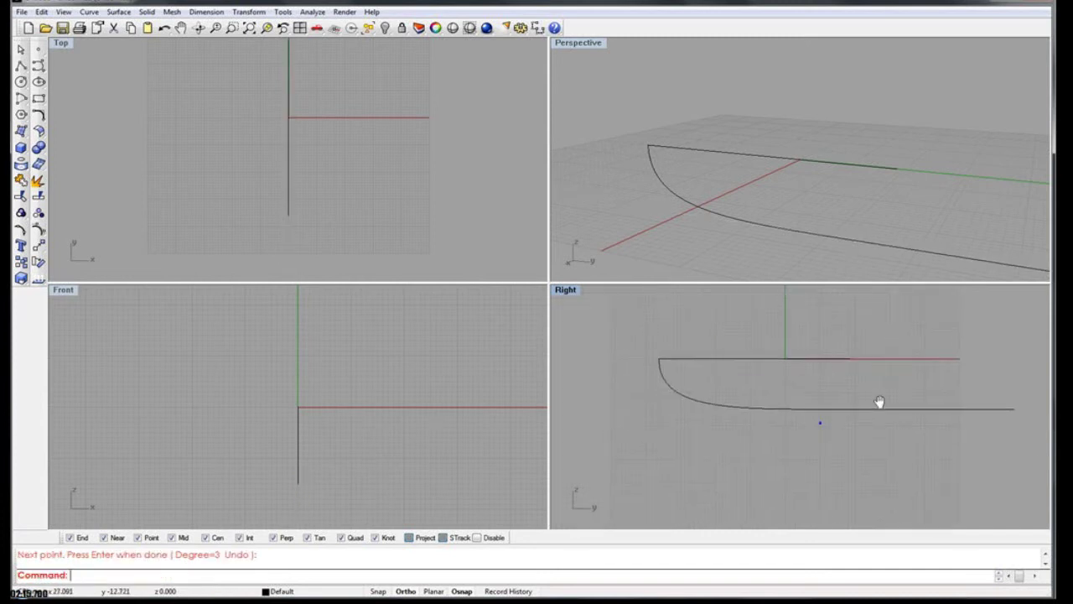
Show the top line's control points and move its stern endpoint along the Y axis to align with the keel's end.
left_click(827, 355)
left_click(877, 409)
left_click(824, 361)
right_click_drag(746, 197, 740, 168)
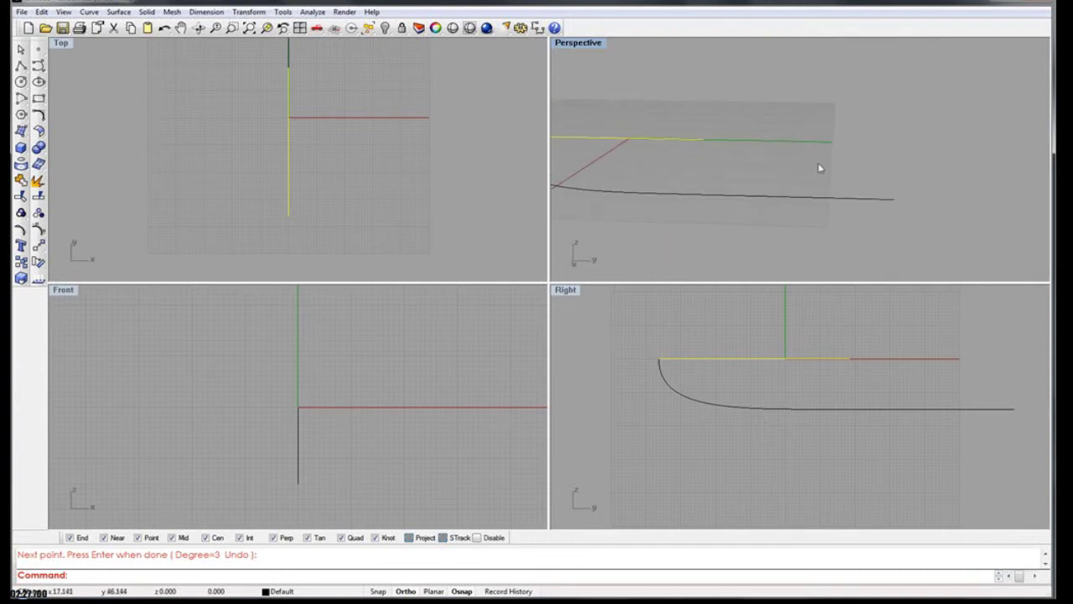
right_click_drag(832, 192, 848, 221)
right_click_drag(776, 209, 859, 210)
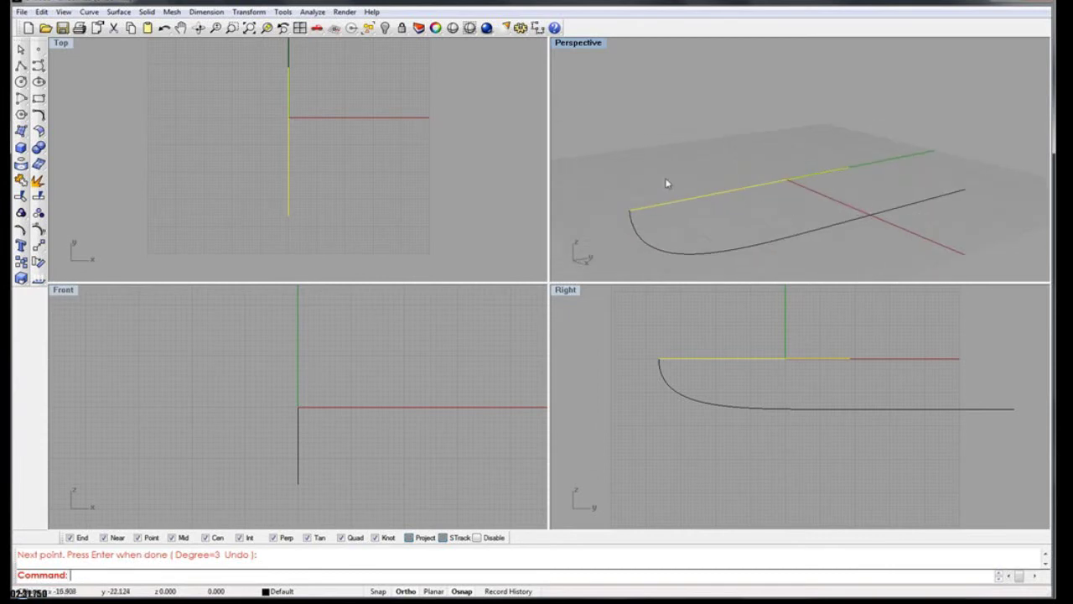
left_click(38, 228)
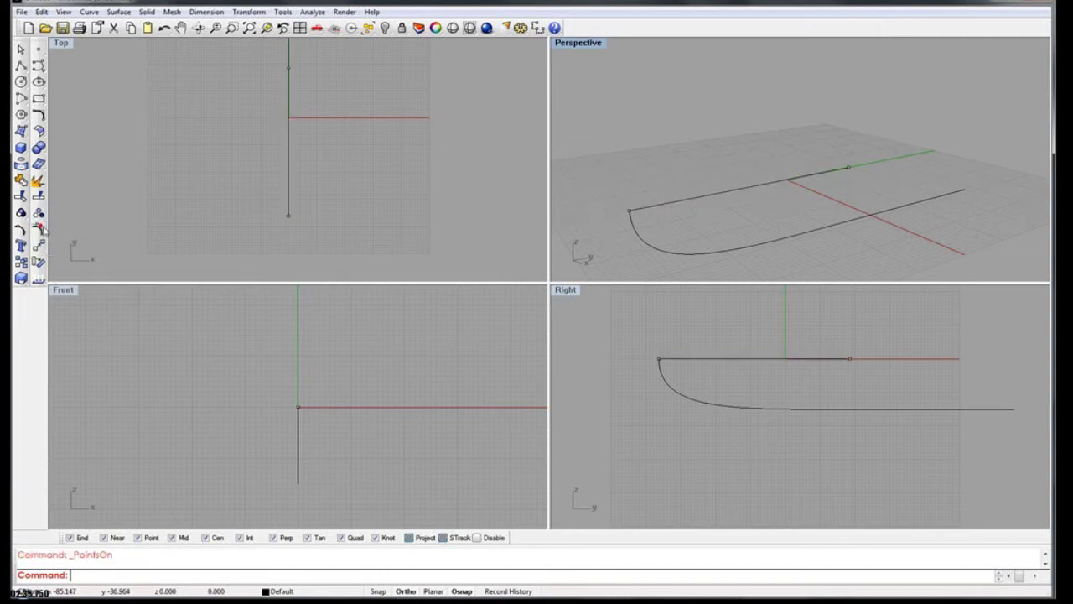
left_click(847, 167)
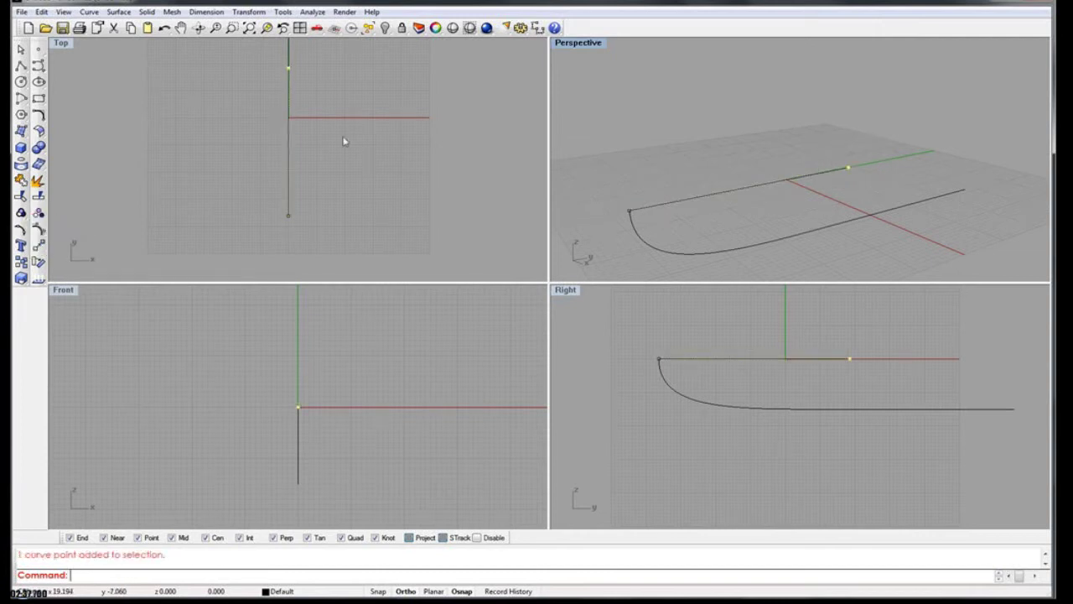
right_click_drag(982, 413, 783, 420)
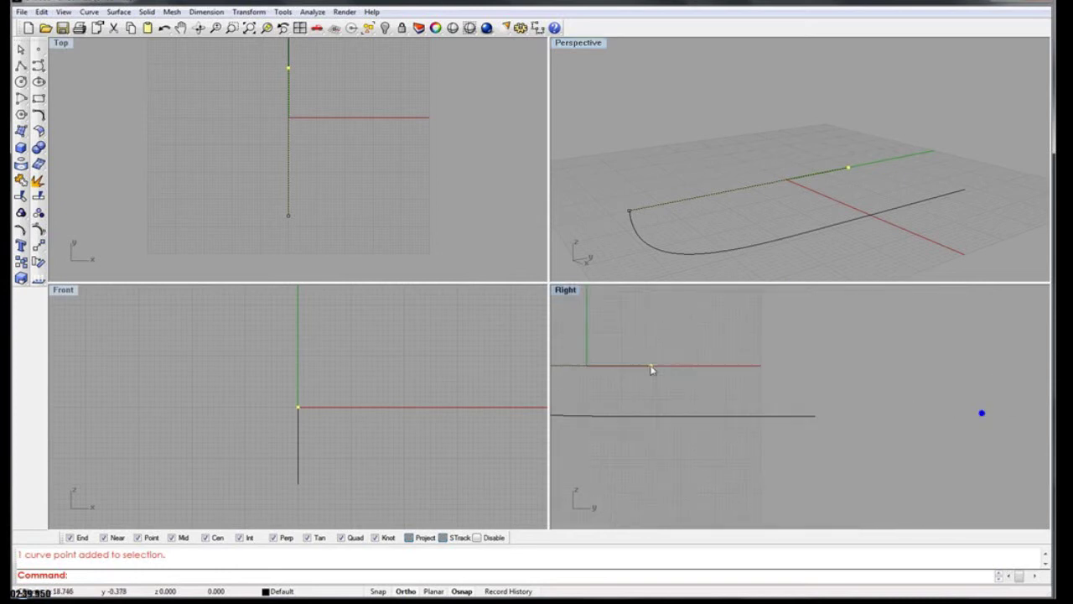
left_click_drag(652, 367, 809, 368)
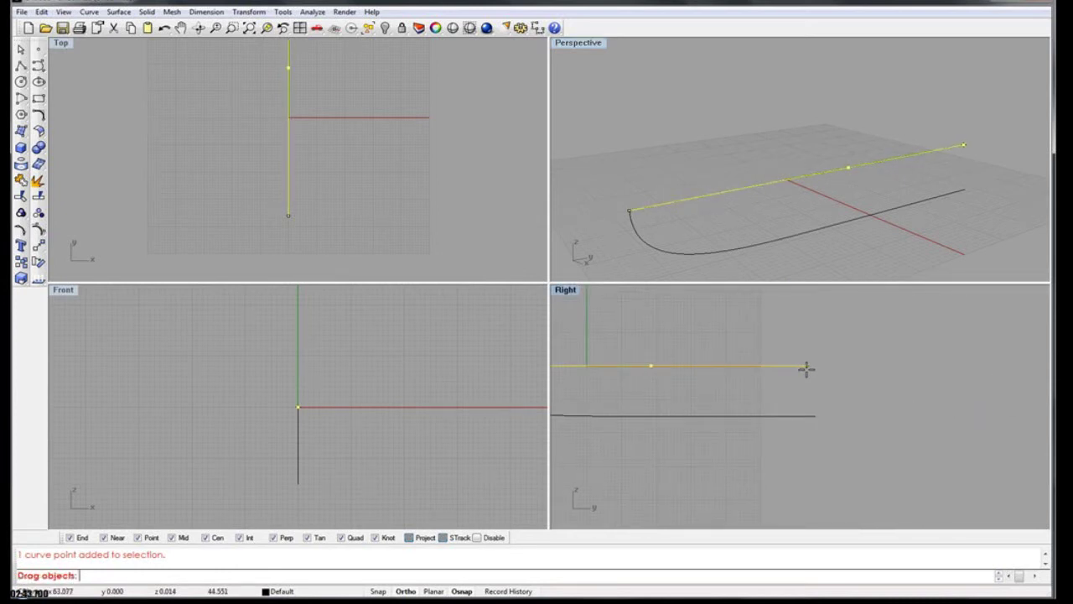
mouse_move(808, 369)
left_mouse_down()
mouse_move(814, 414)
mouse_move(814, 367)
left_mouse_up()
Close the stern with a vertical polyline from the top line's end to the keel's end.
right_click_drag(953, 186, 832, 185)
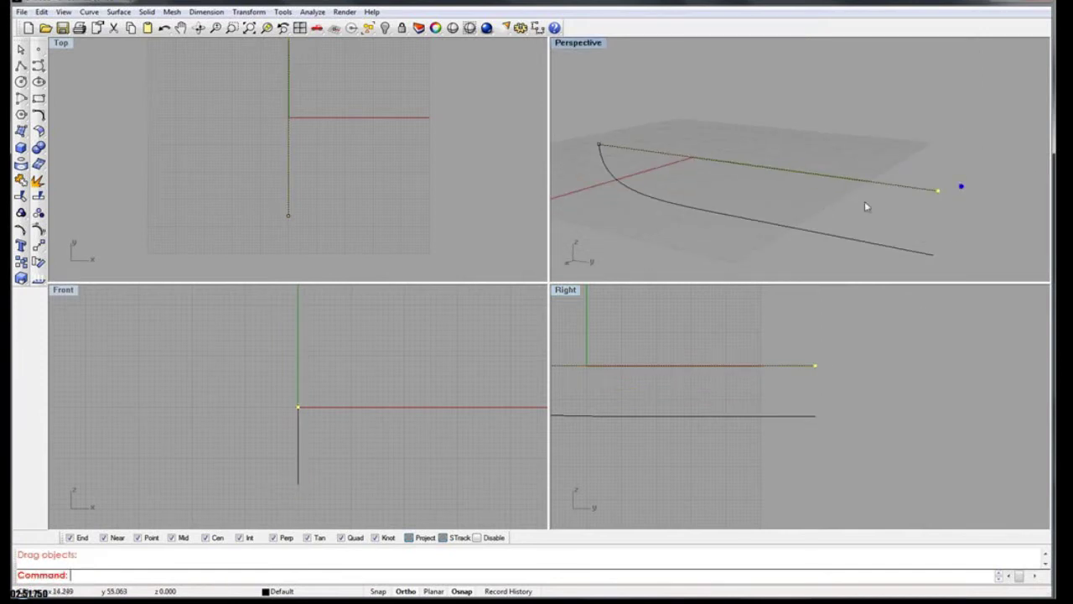
right_click_drag(911, 187, 886, 184)
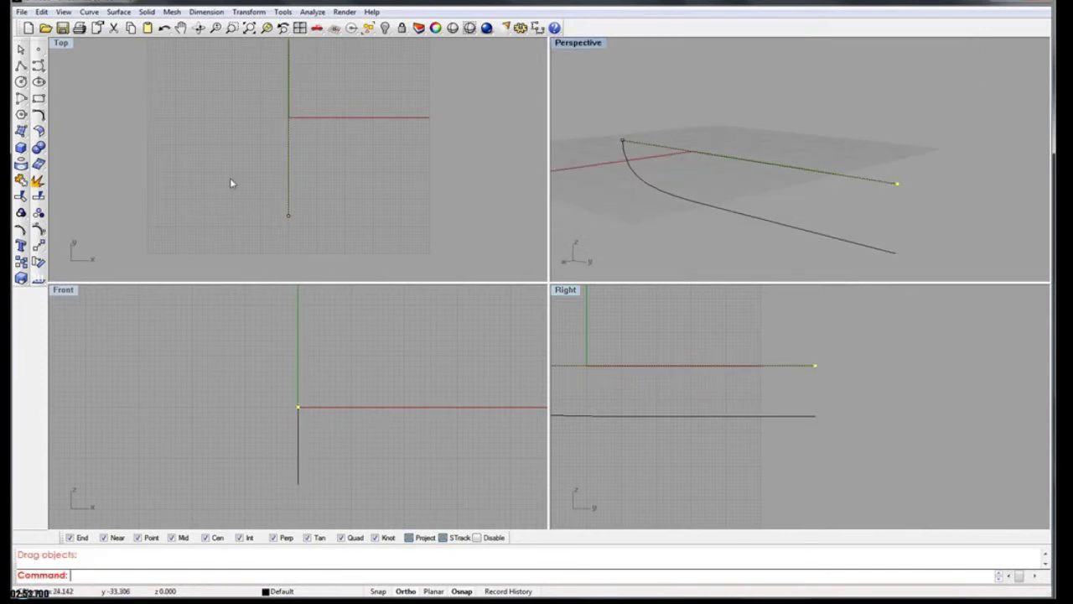
left_click(20, 65)
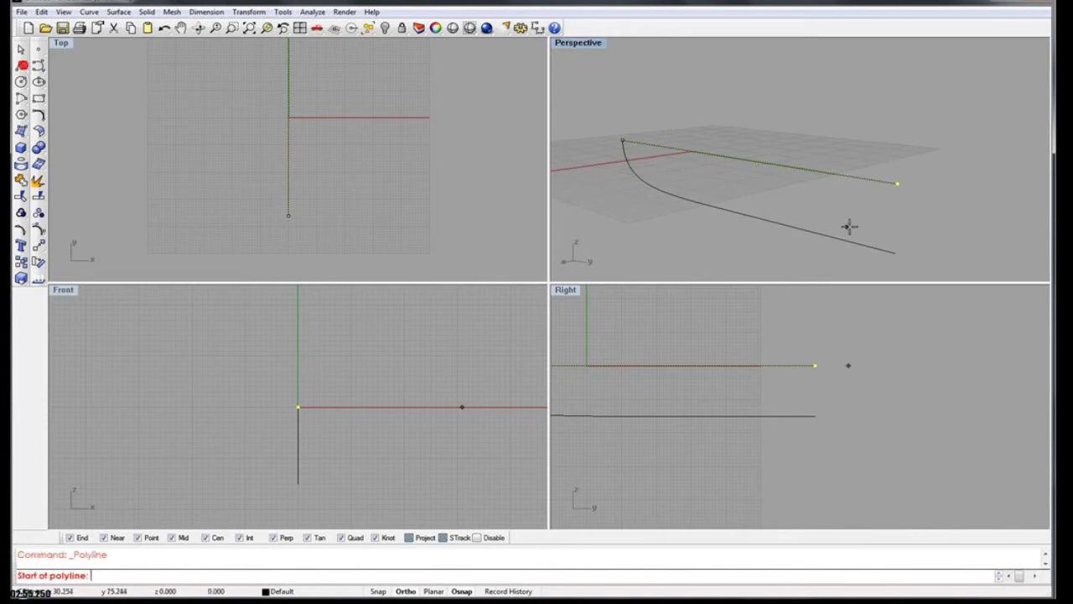
left_click(897, 184)
left_click(895, 253)
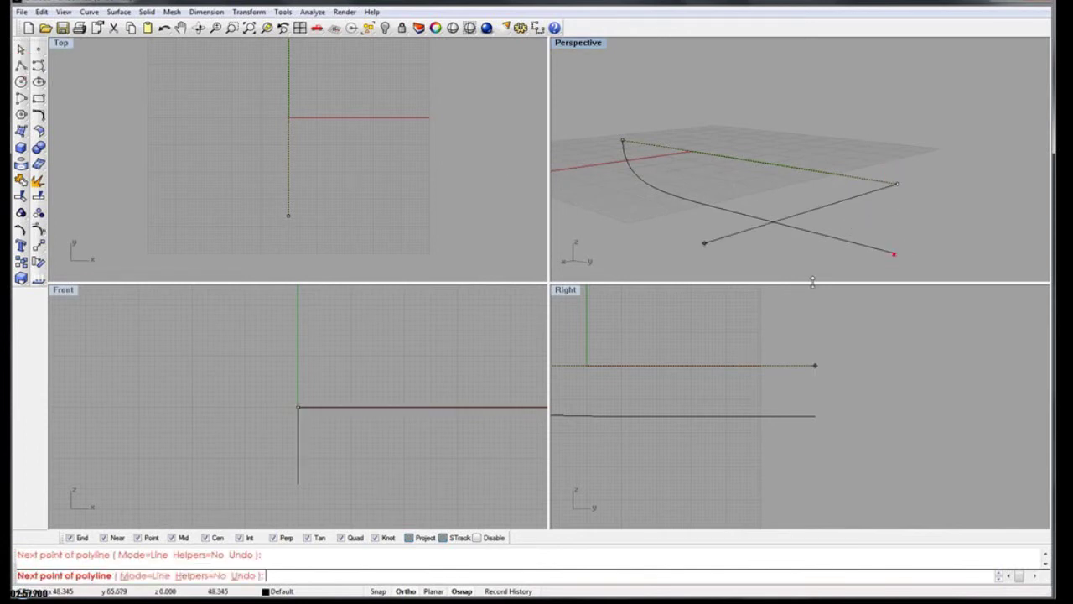
key("Escape")
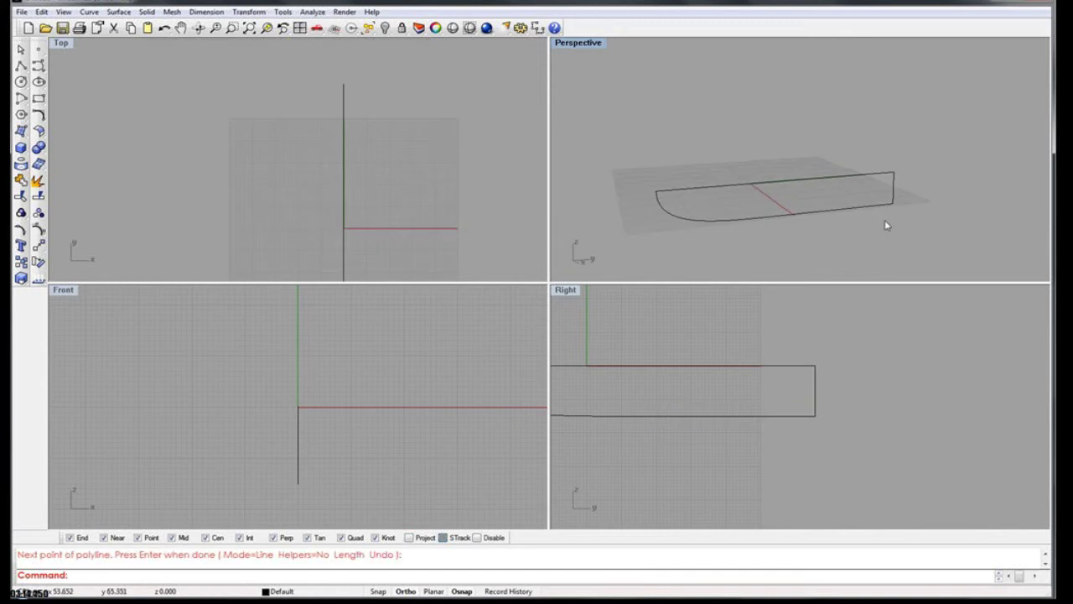
Join the vertical stern line, the straight keel extension and the curved keel, and select the results to check them.
left_click(894, 191)
mouse_move(905, 204)
right_mouse_down()
mouse_move(763, 189)
mouse_move(776, 204)
mouse_move(955, 201)
mouse_move(917, 198)
mouse_move(916, 209)
right_mouse_up()
scroll(842, 208, "up", 4)
left_click(915, 206, "shift")
left_click(743, 230)
right_click_drag(743, 230, 906, 237)
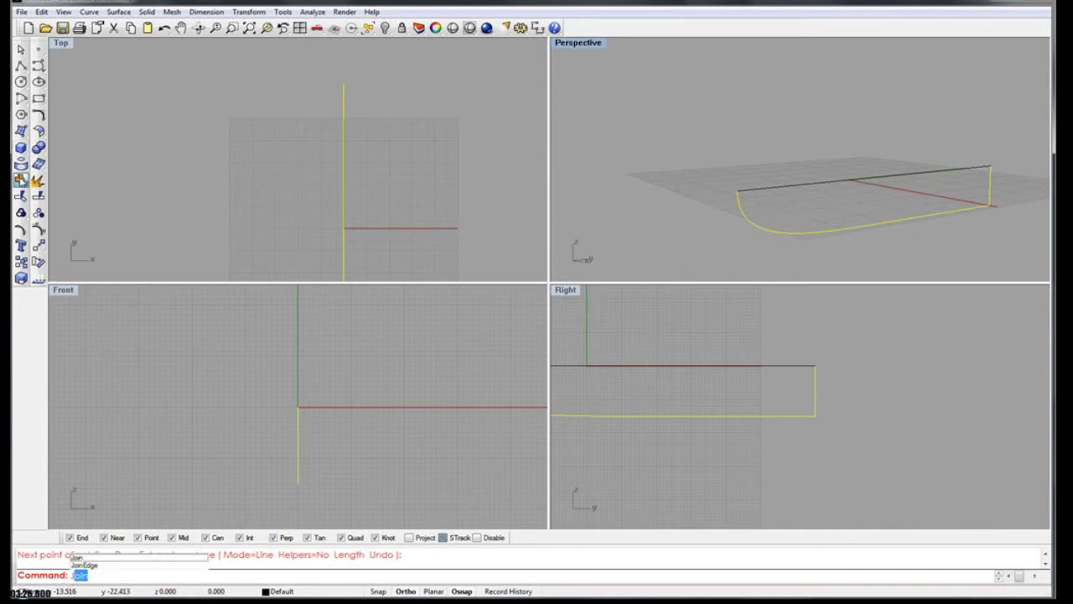
key("Return")
left_click(938, 221)
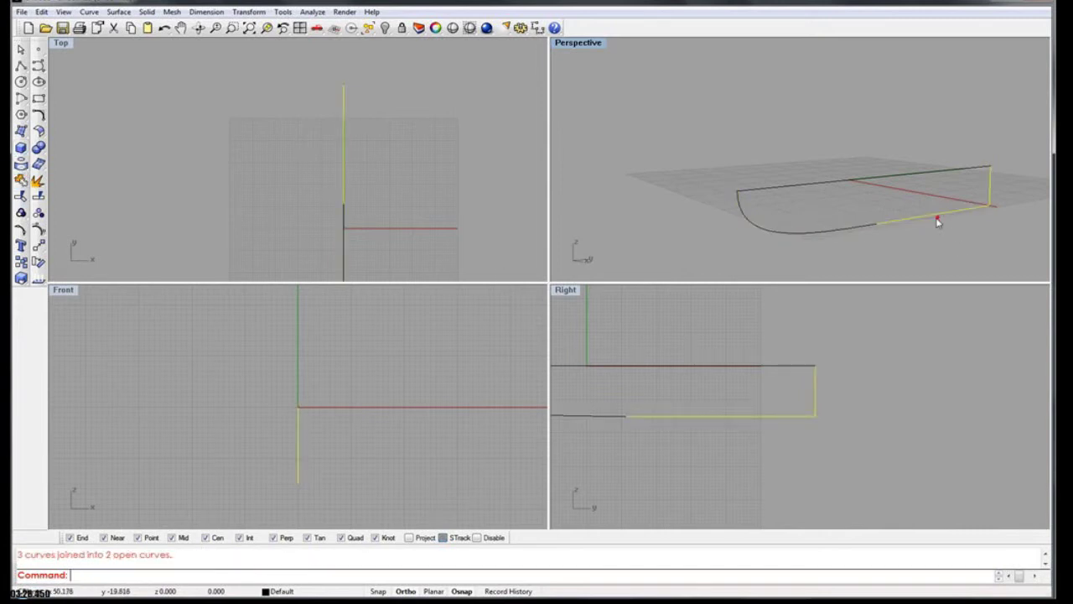
left_click(752, 218)
left_click(883, 224, "shift")
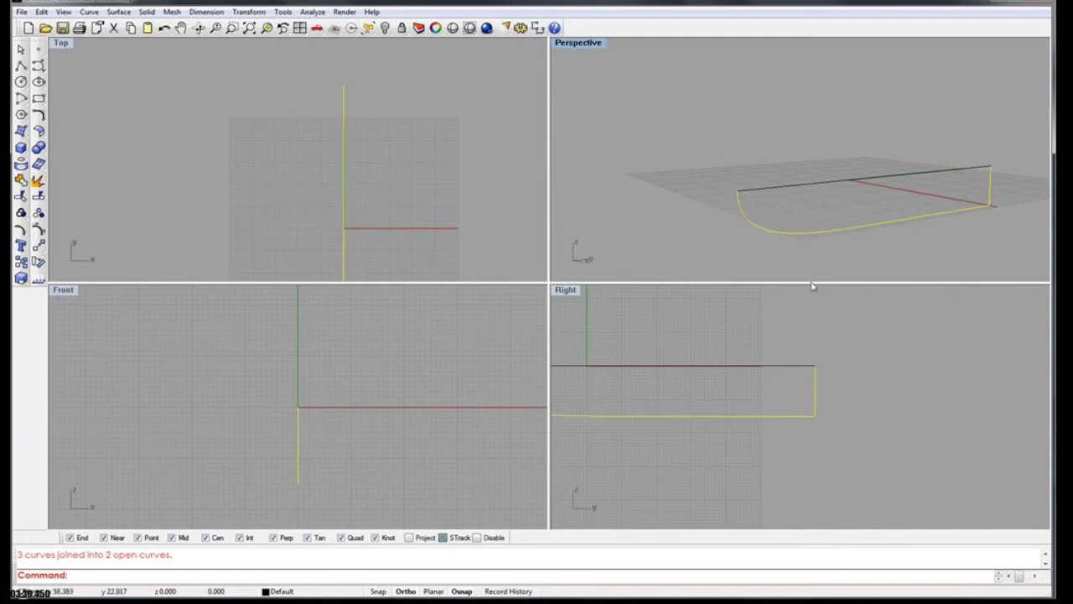
Snap the curved keel's end point onto the start of the straight keel extension.
scroll(884, 249, "up", 5)
key("Escape")
left_click(837, 199)
right_click_drag(894, 199, 875, 198)
left_click(865, 198)
left_click(851, 202)
left_click(861, 201)
key("F10")
left_click(850, 201)
left_click(882, 234)
mouse_move(848, 202)
left_mouse_down()
mouse_move(873, 201)
mouse_move(850, 199)
mouse_move(841, 215)
left_mouse_up()
left_click(848, 203)
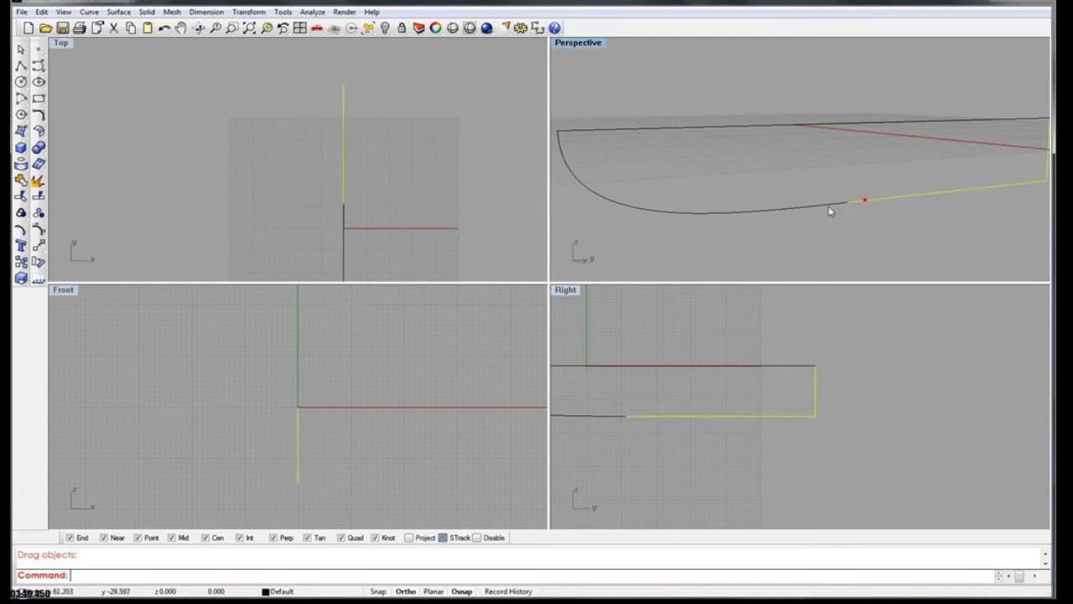
Join the curved keel to the keel extension and stern line as one profile curve.
left_click(21, 180)
left_click(633, 241)
left_click(655, 210)
Draw the deck edge in plan as a control point curve from the bow tip, out to about 20.6 on X and past the stern to about 78 on Y.
mouse_move(727, 219)
right_mouse_down()
mouse_move(850, 215)
mouse_move(713, 210)
mouse_move(716, 235)
right_mouse_up()
right_click_drag(790, 218, 882, 218)
mouse_move(983, 202)
right_mouse_down()
mouse_move(809, 192)
mouse_move(790, 213)
right_mouse_up()
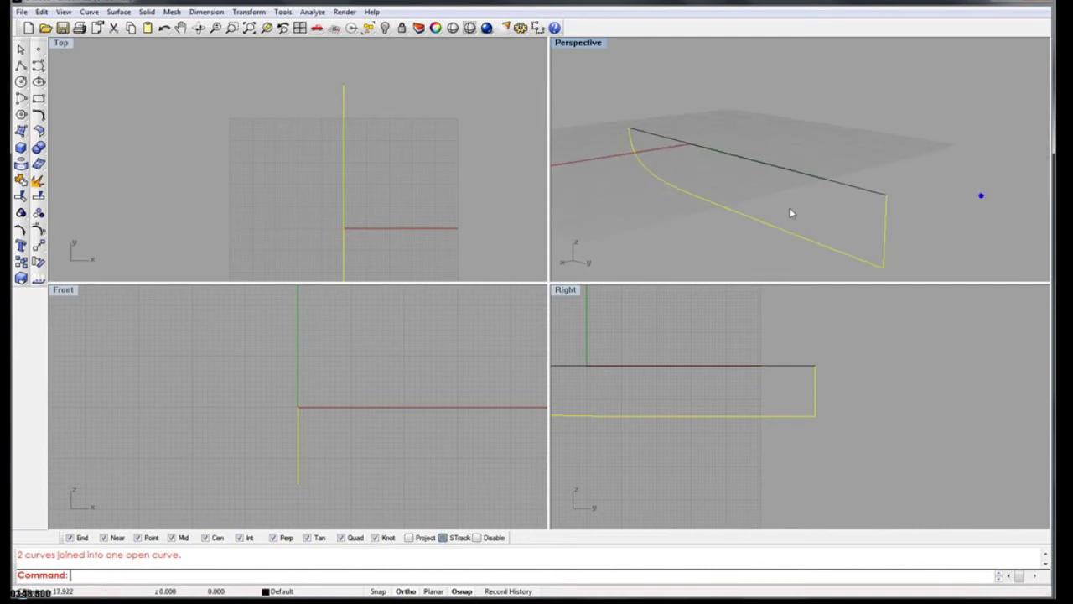
mouse_move(849, 230)
right_mouse_down()
mouse_move(797, 218)
mouse_move(886, 227)
mouse_move(663, 196)
right_mouse_up()
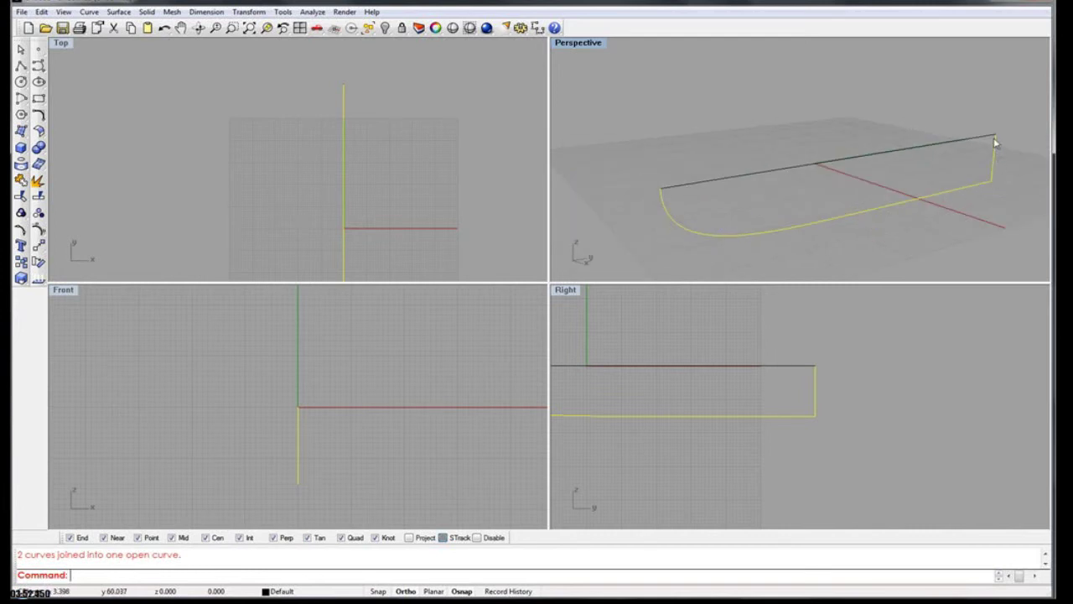
left_click(21, 65)
left_click(658, 187)
scroll(394, 207, "down", 3)
right_click_drag(394, 207, 383, 115, "ctrl")
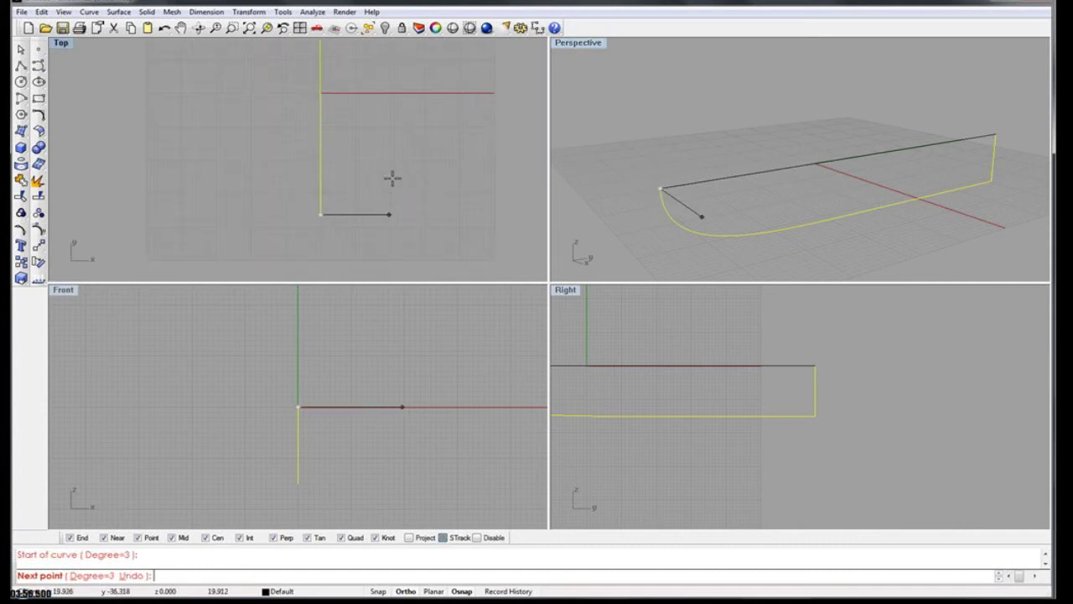
left_click(391, 167)
right_click_drag(391, 72, 391, 208)
right_click_drag(381, 67, 379, 162)
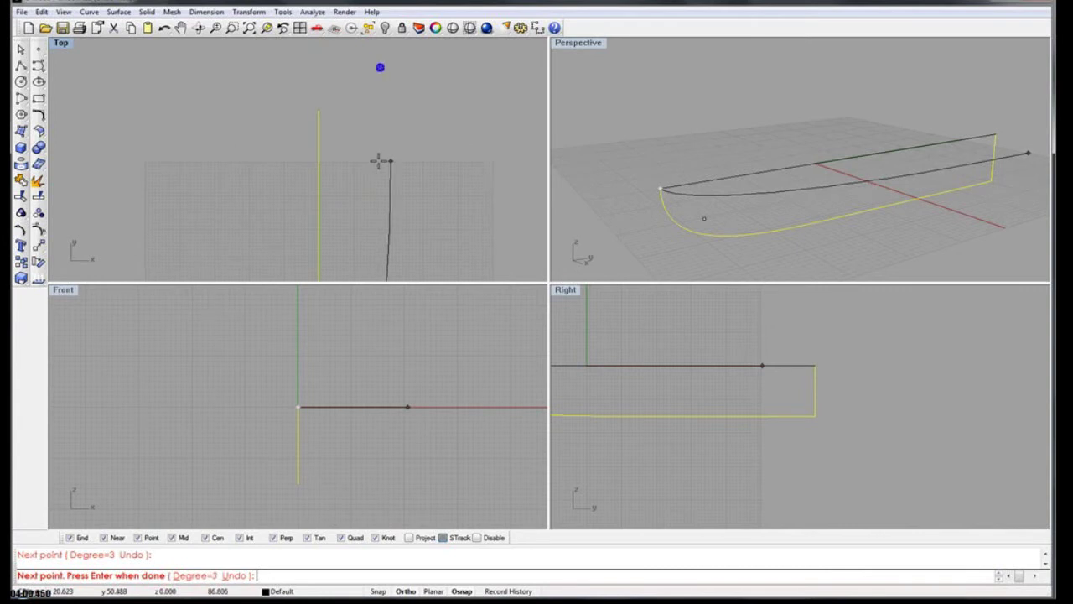
left_click(377, 166)
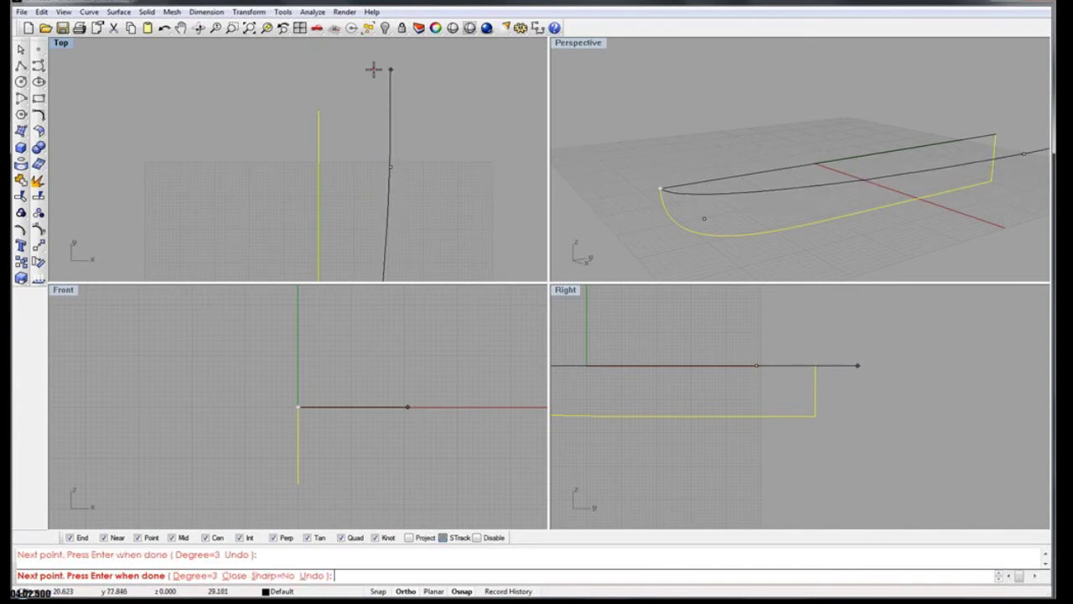
left_click(373, 70)
right_click(374, 72)
Draw a straight polyline along X from the centreline's stern end, extending out past the deck edge curve.
right_click_drag(886, 170, 755, 160)
left_click(21, 66)
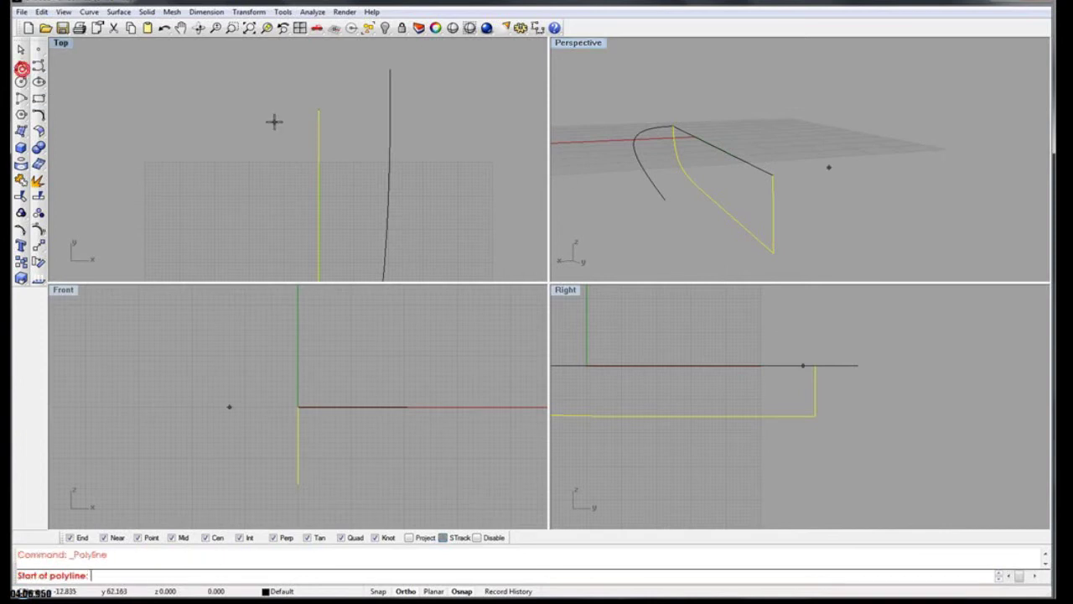
left_click(319, 111)
left_click(465, 110)
right_click(462, 112)
Trim the deck edge curve and the transom line against each other, removing both overhanging ends at the stern corner.
right_click_drag(719, 198, 766, 235)
right_click_drag(484, 153, 461, 177)
scroll(384, 137, "up", 6)
left_click(364, 135)
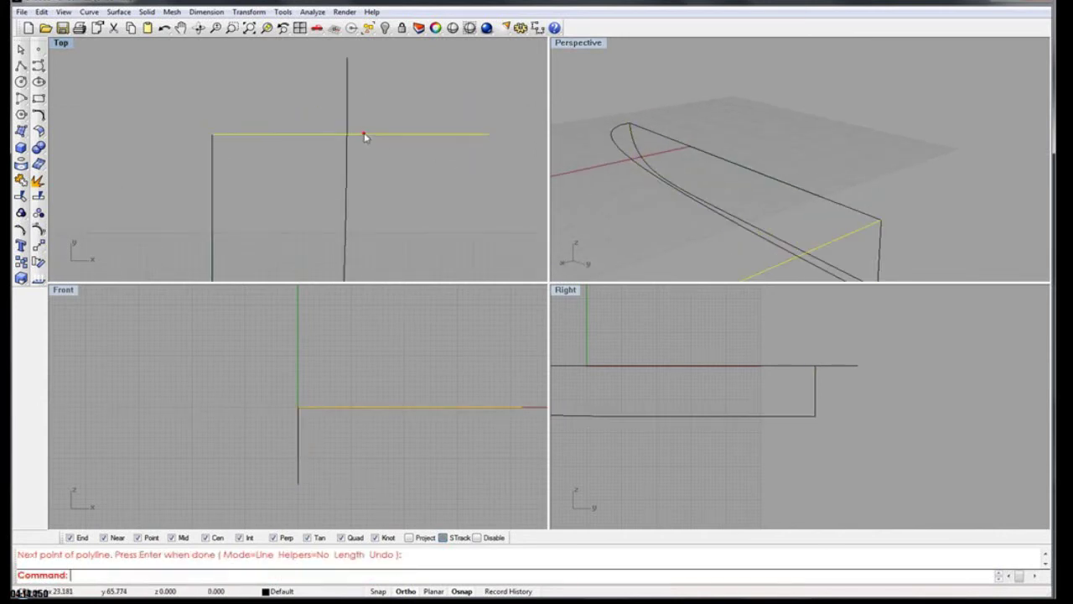
left_click(355, 164)
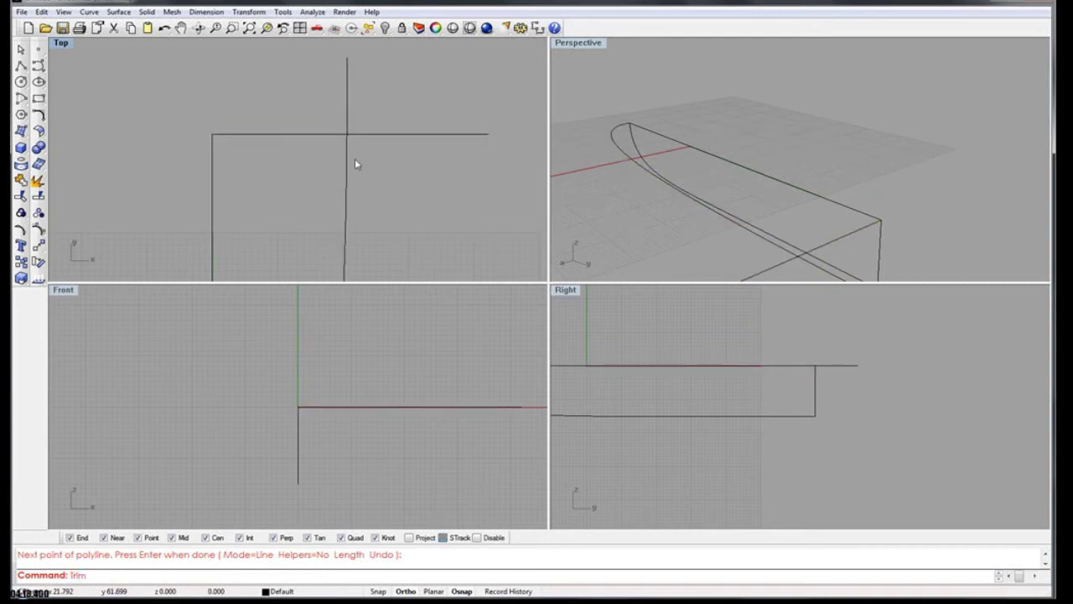
key("Return")
left_click(338, 136)
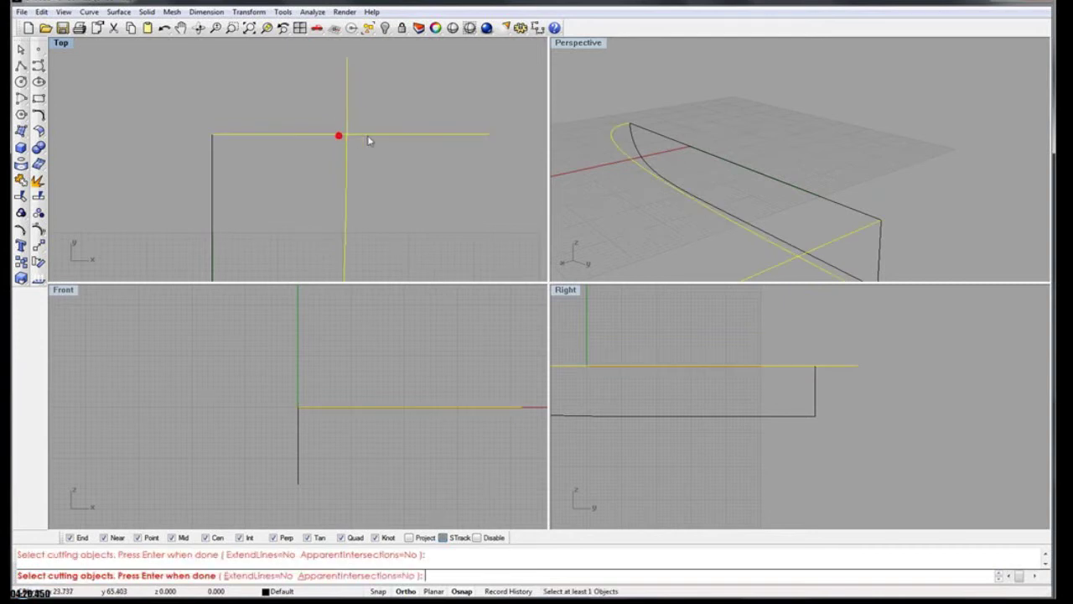
key("Return")
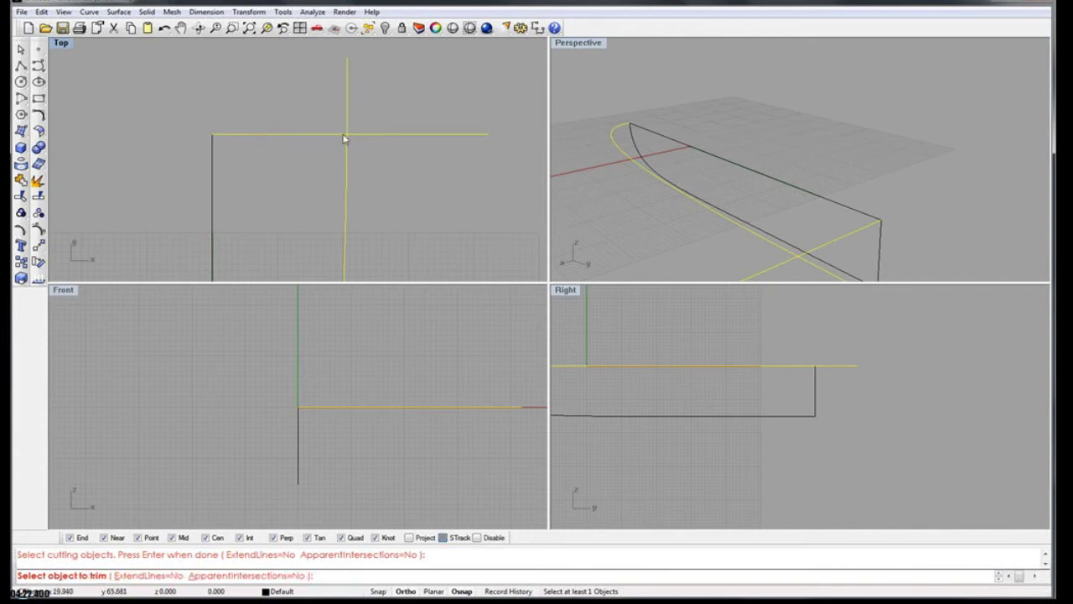
left_click(347, 112)
left_click(369, 136)
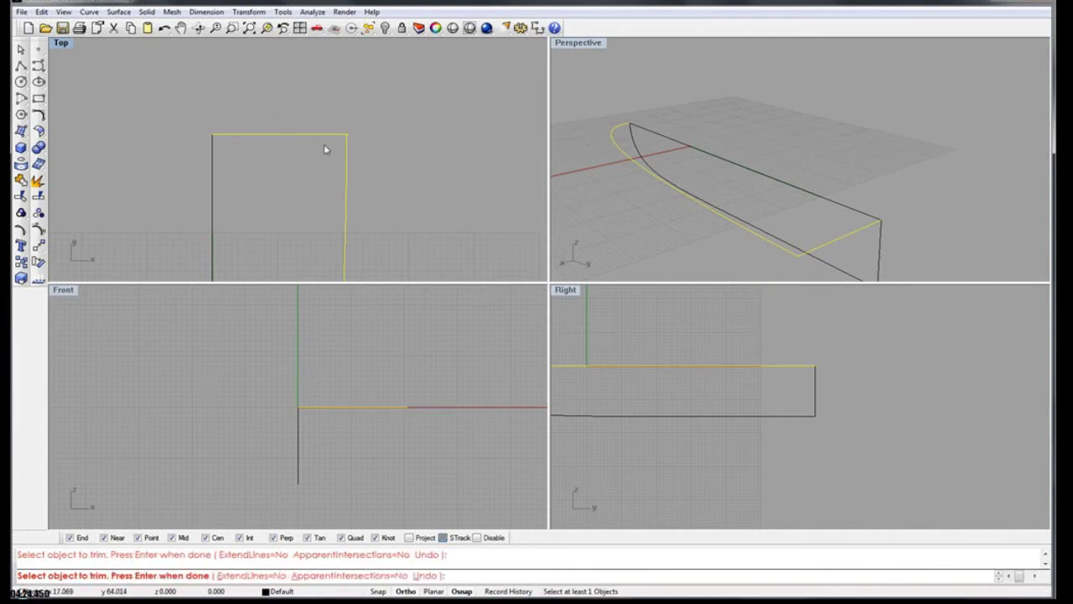
key("Return")
Join the trimmed deck edge curve and the transom line.
right_click_drag(776, 216, 699, 203)
left_click(342, 135)
left_click(349, 141)
right_click_drag(702, 188, 686, 216)
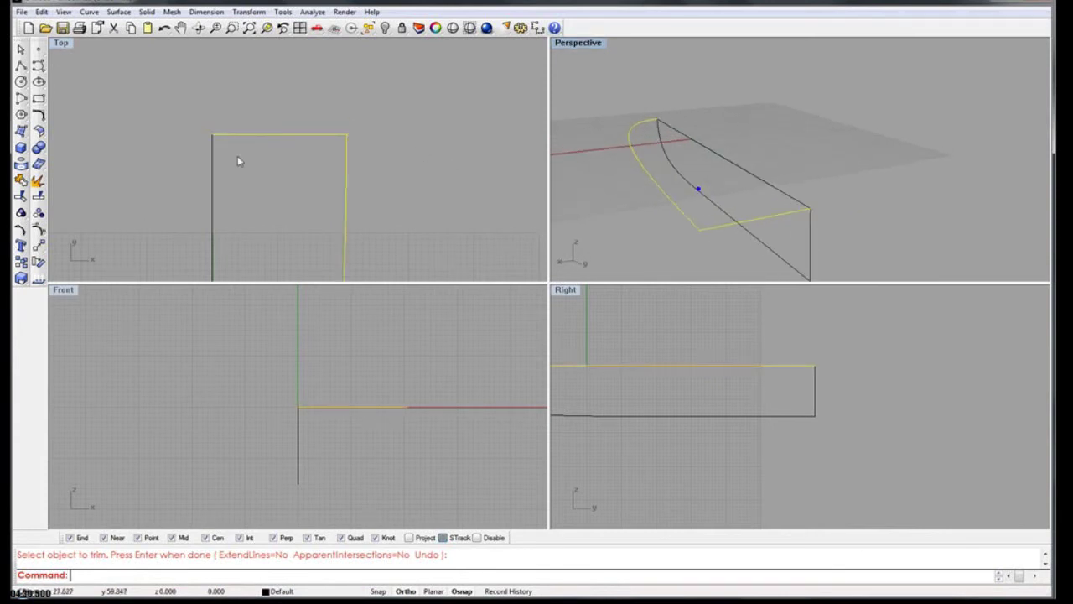
left_click(22, 182)
Fillet the stern corner between the transom line and the deck edge with a radius of 2.
mouse_move(614, 229)
right_mouse_down()
mouse_move(630, 225)
mouse_move(615, 228)
right_mouse_up()
right_click_drag(375, 170, 330, 165)
scroll(330, 165, "up", 9)
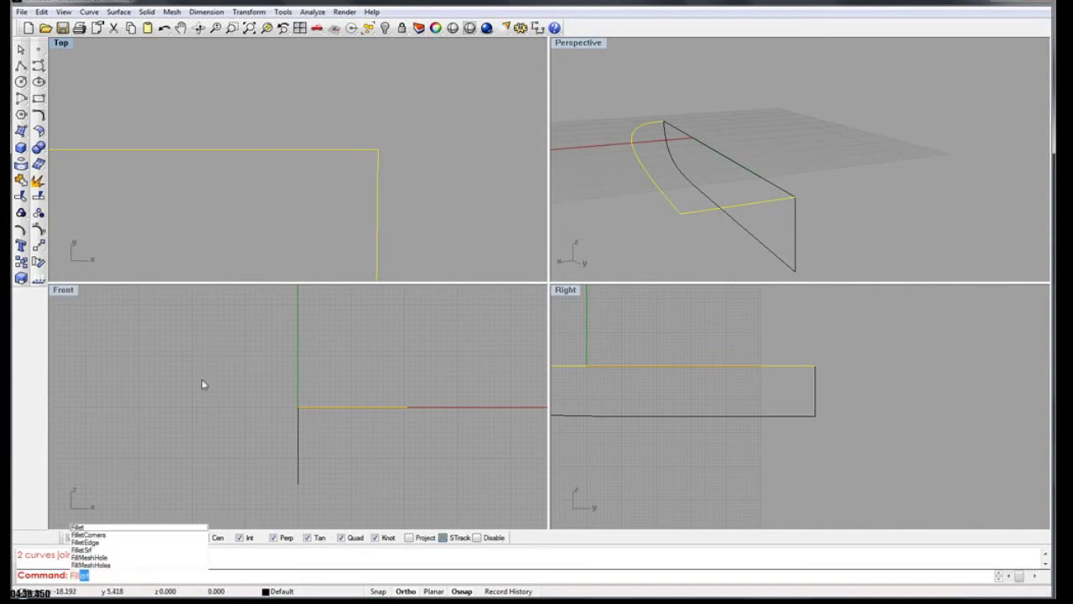
key("Return")
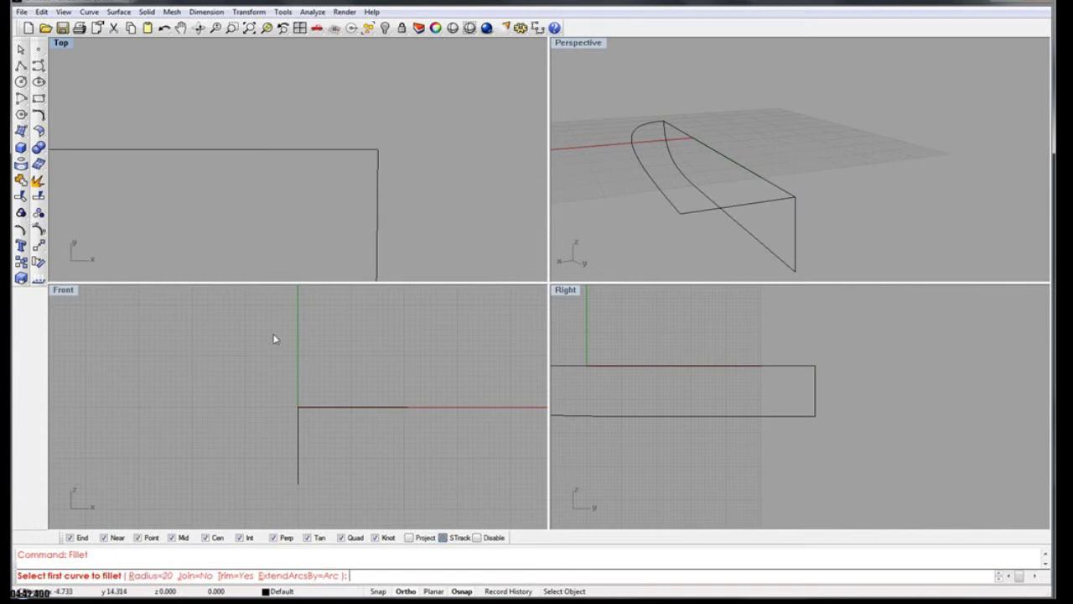
type("2")
key("Return")
left_click(359, 150)
left_click(376, 168)
Join the fillet arc, the deck edge and the transom line into one curve.
scroll(376, 168, "down", 3)
right_click_drag(839, 247, 548, 181)
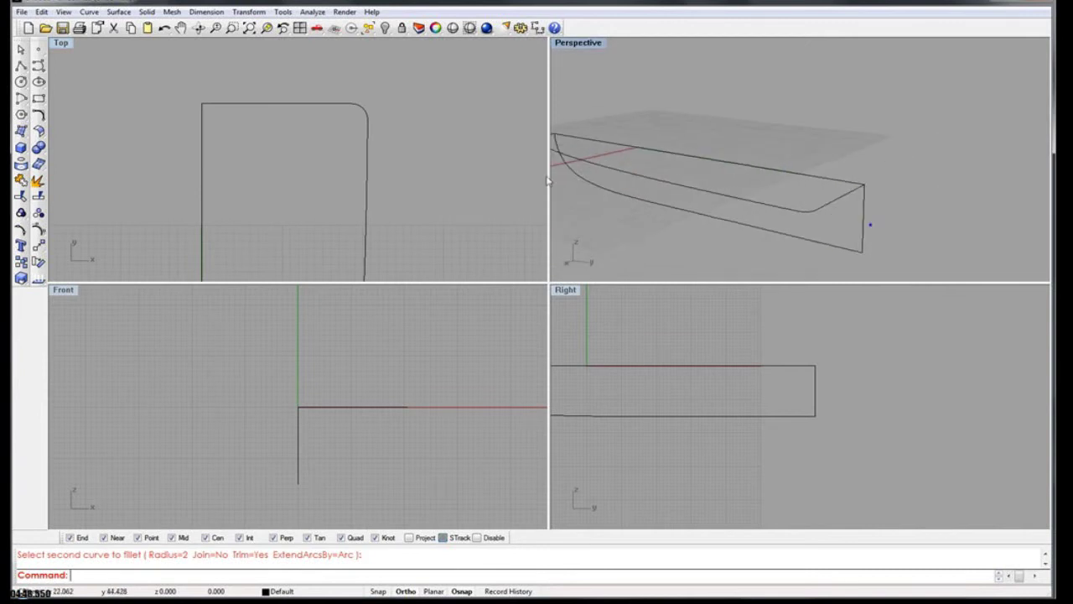
left_click(366, 117)
right_click_drag(367, 120, 355, 157)
scroll(355, 157, "up", 6)
left_click(355, 172, "shift")
left_click(306, 130, "shift")
left_click(21, 196)
left_click(364, 187)
scroll(363, 184, "down", 2)
left_click(365, 217)
scroll(365, 216, "down", 3)
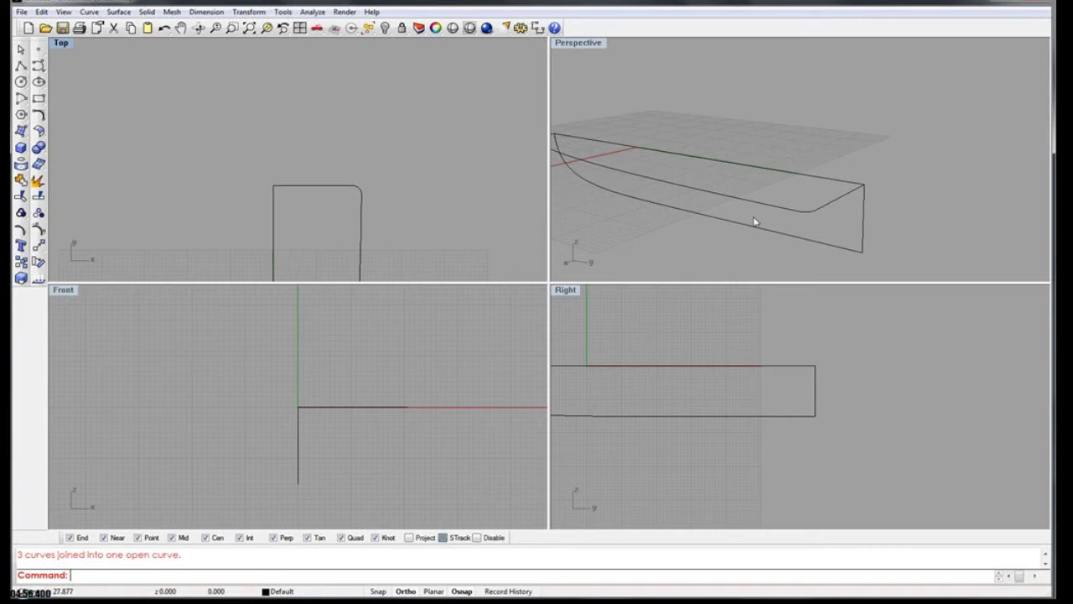
Draw a cross-section control point curve from the deck edge at about 10.6 on Y, with a control point about 13.4 straight down, ending on the keel.
right_click_drag(753, 217, 751, 216)
right_click_drag(885, 211, 682, 193)
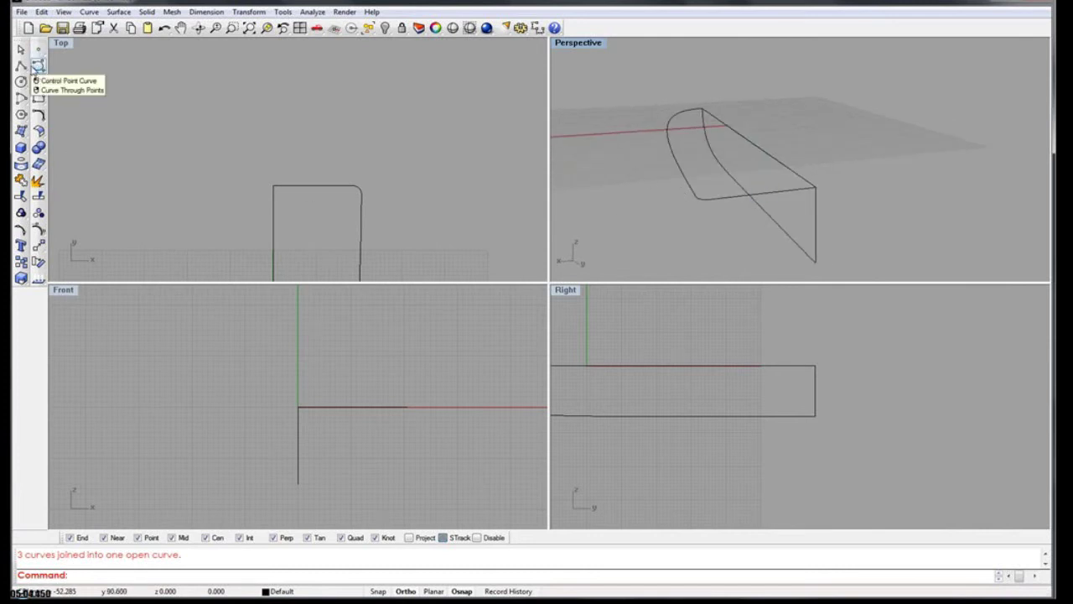
right_click_drag(611, 164, 734, 178)
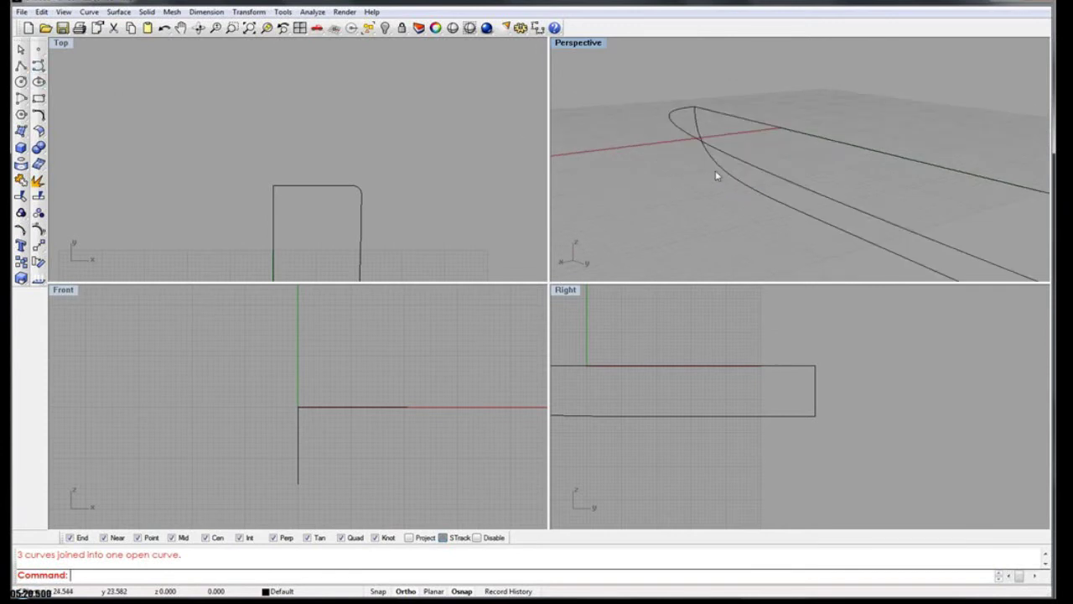
mouse_move(711, 148)
right_mouse_down()
mouse_move(1009, 143)
mouse_move(919, 137)
mouse_move(693, 151)
right_mouse_up()
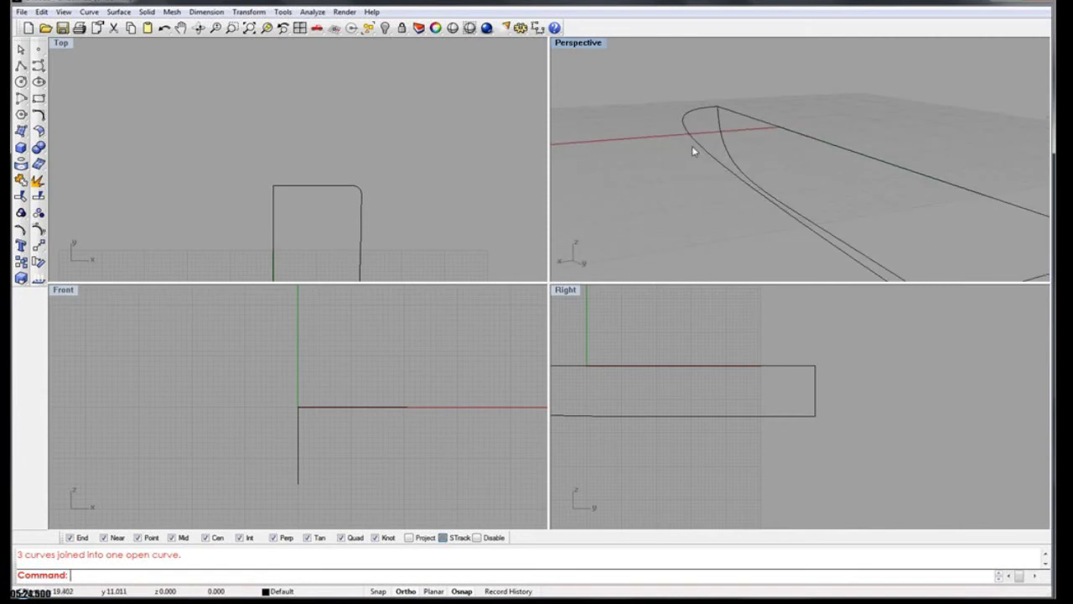
left_click(38, 64)
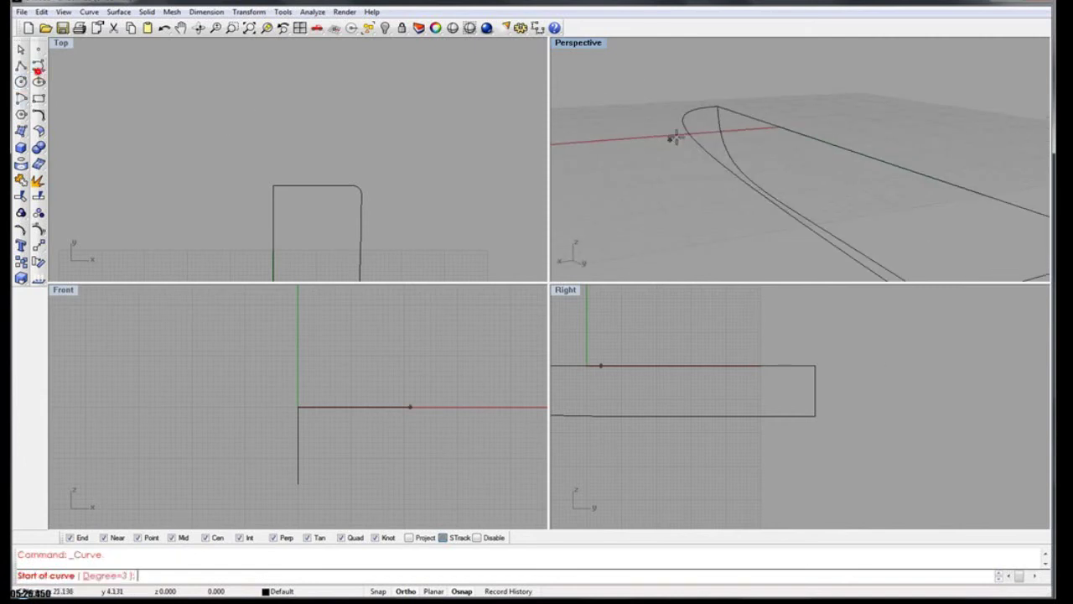
right_click_drag(341, 238, 314, 115)
scroll(325, 140, "down", 4)
right_click_drag(333, 255, 317, 120)
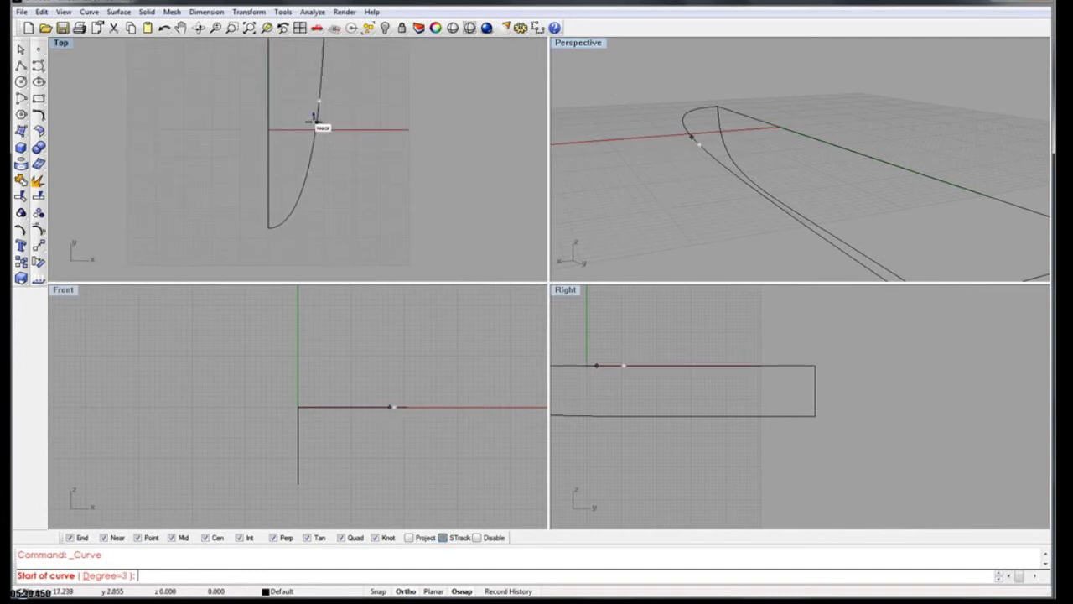
left_click(319, 101)
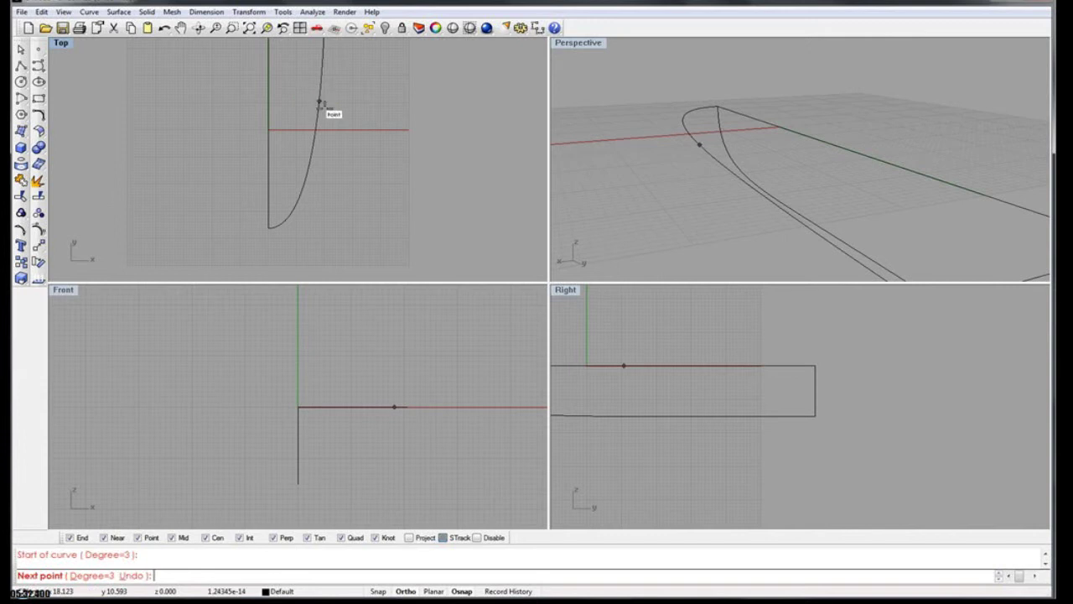
right_click_drag(396, 456, 396, 416)
scroll(389, 409, "up", 4)
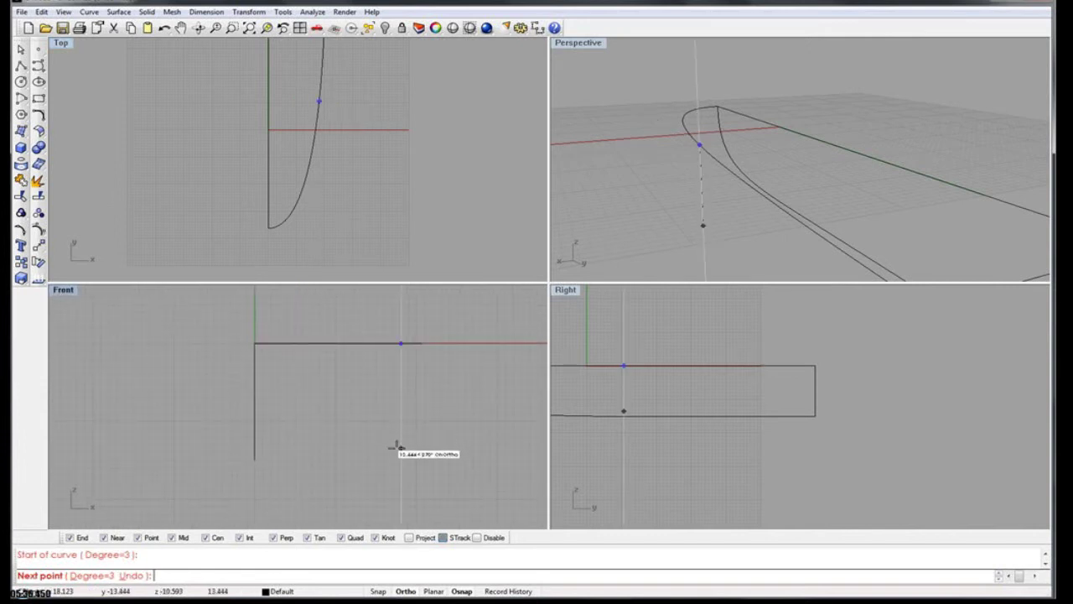
left_click(398, 446)
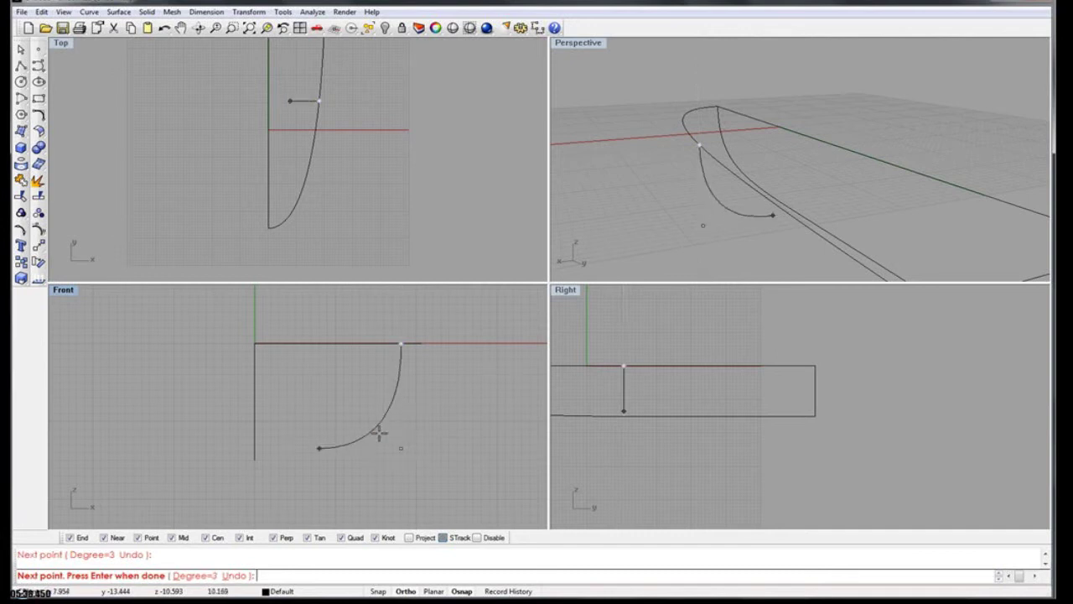
right_click_drag(754, 230, 805, 206)
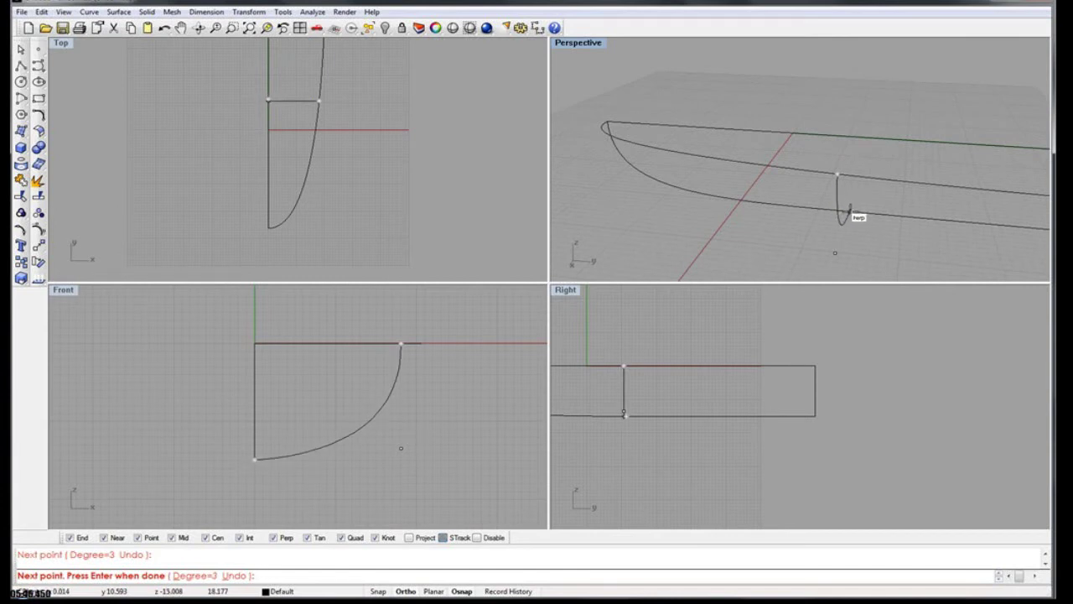
left_click(851, 213)
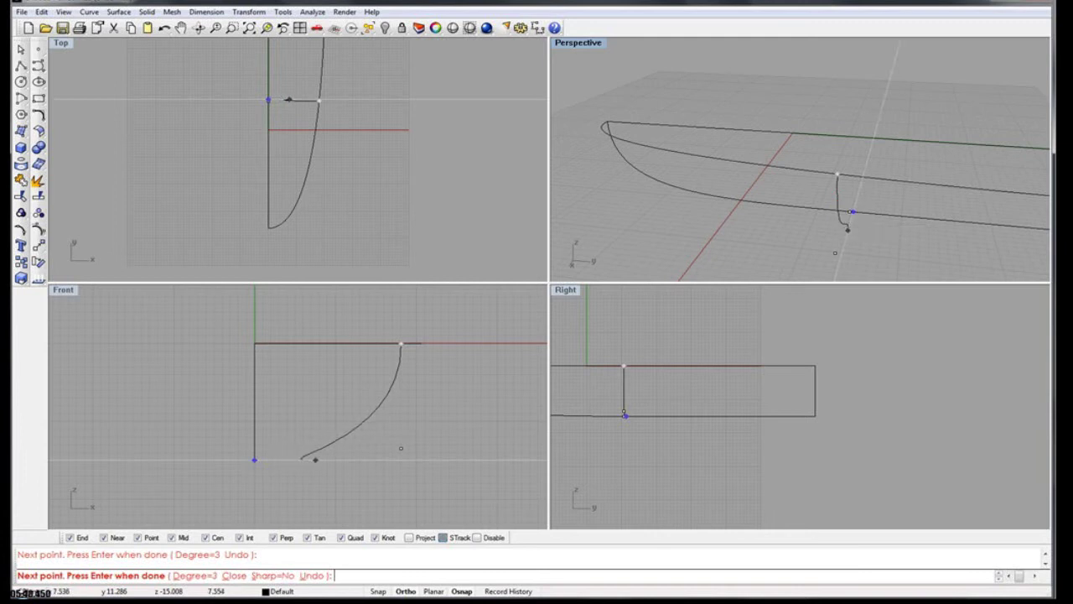
key("Return")
Draw a second cross-section control point curve from the deck edge at about 44.9 on Y, with a control point about 13.5 straight down, ending on the keel.
right_click_drag(838, 216, 685, 157)
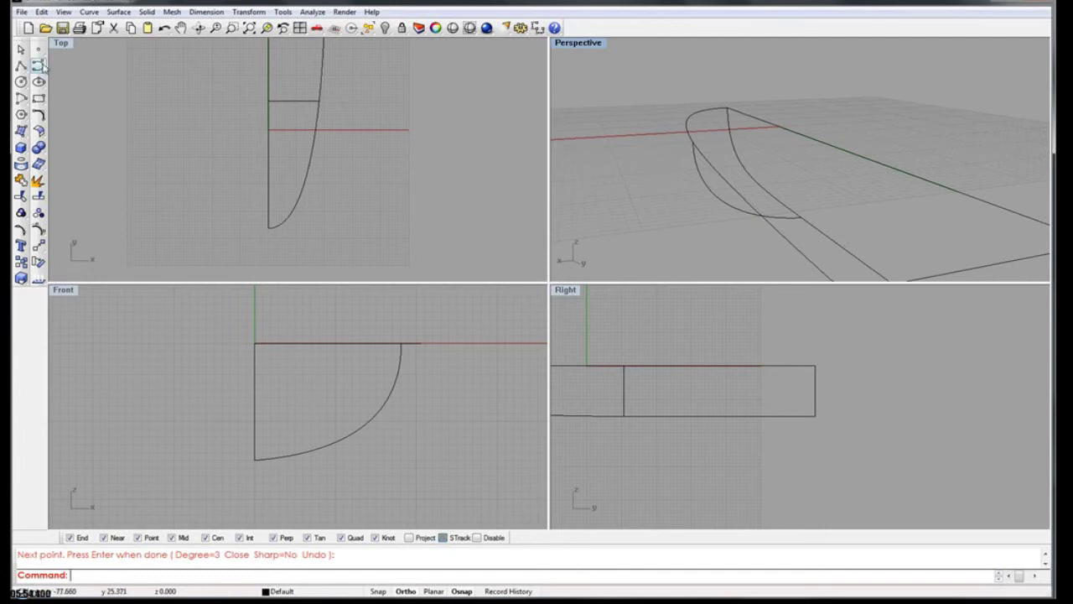
right_click_drag(886, 198, 738, 180)
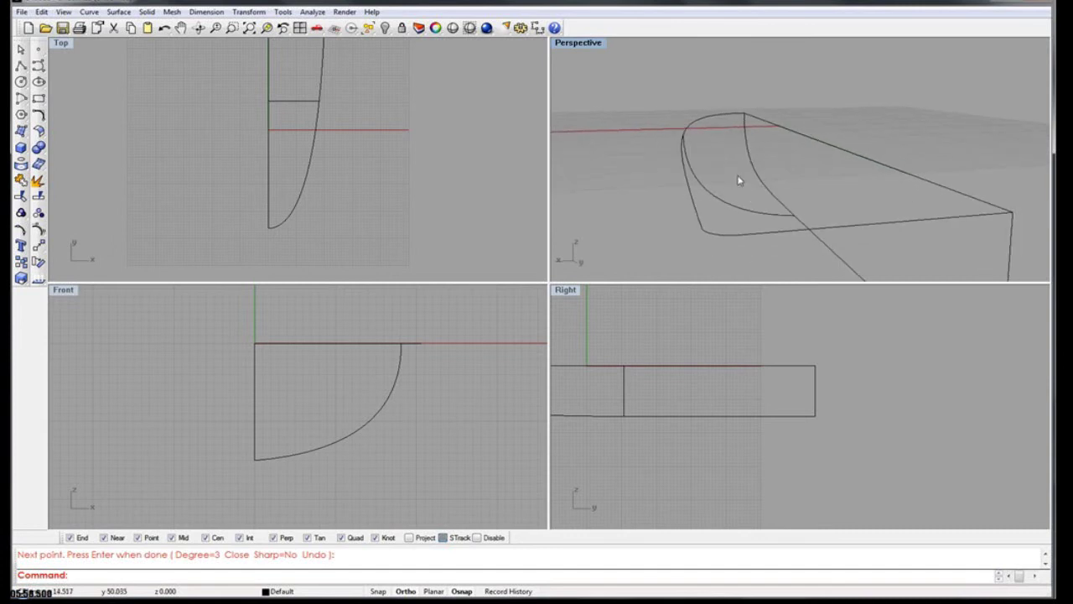
right_click_drag(798, 230, 786, 196)
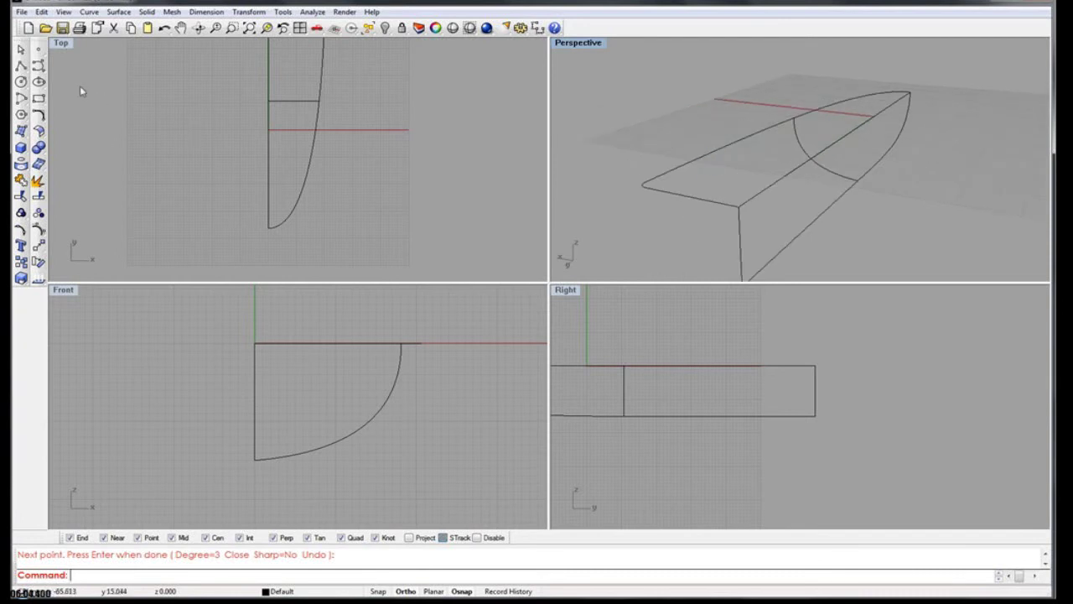
left_click(39, 67)
right_click_drag(341, 102, 324, 234)
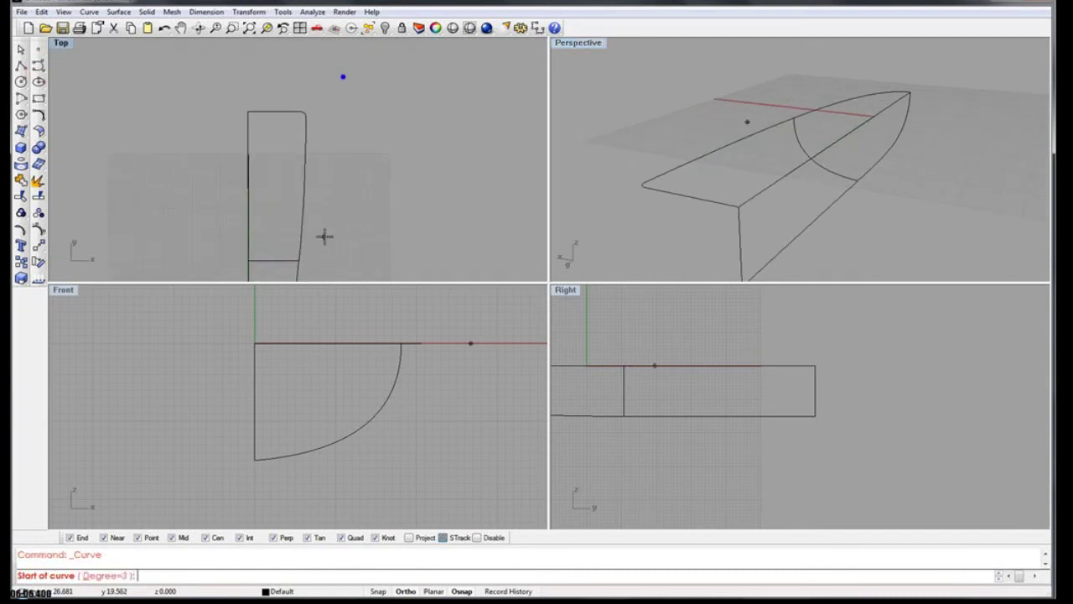
left_click(305, 168)
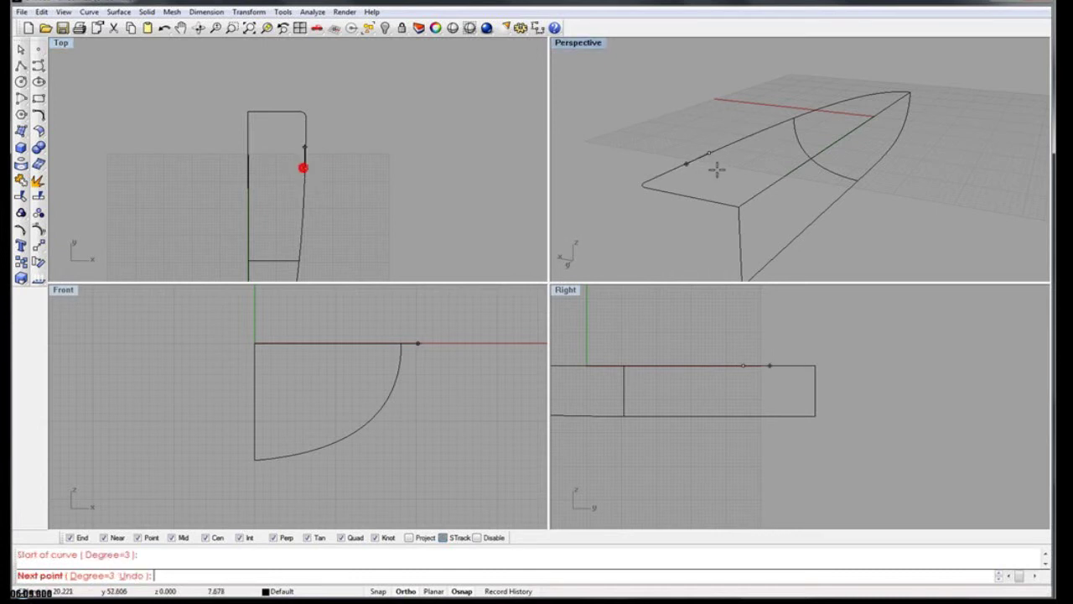
left_click(411, 449)
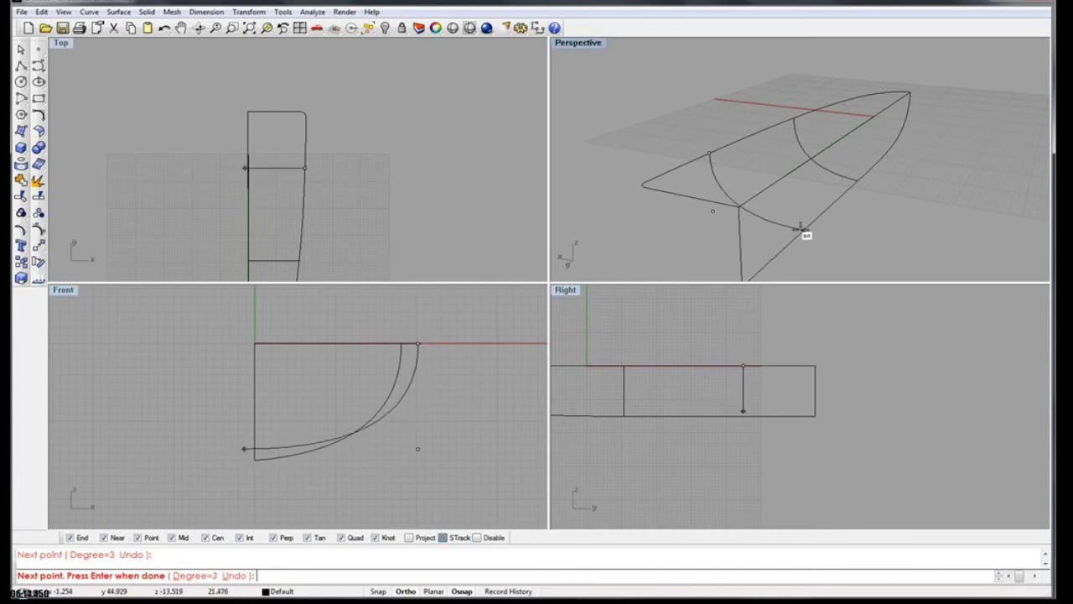
right_click_drag(811, 239, 709, 232)
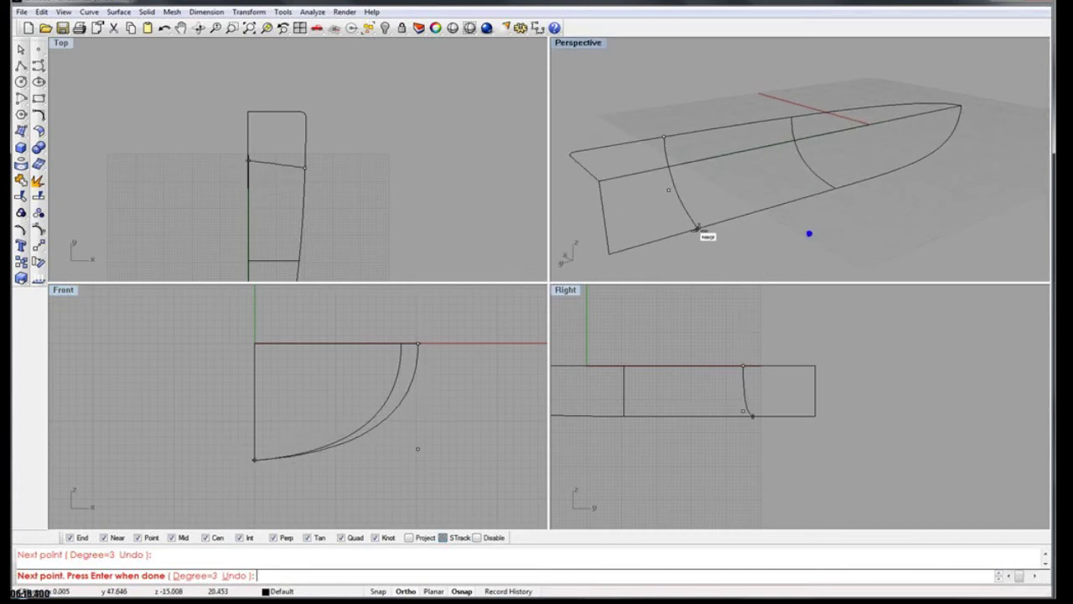
left_click(708, 230)
right_click(706, 228)
left_click(695, 213)
scroll(277, 170, "up", 3)
scroll(203, 165, "up", 3)
right_click_drag(426, 164, 329, 171)
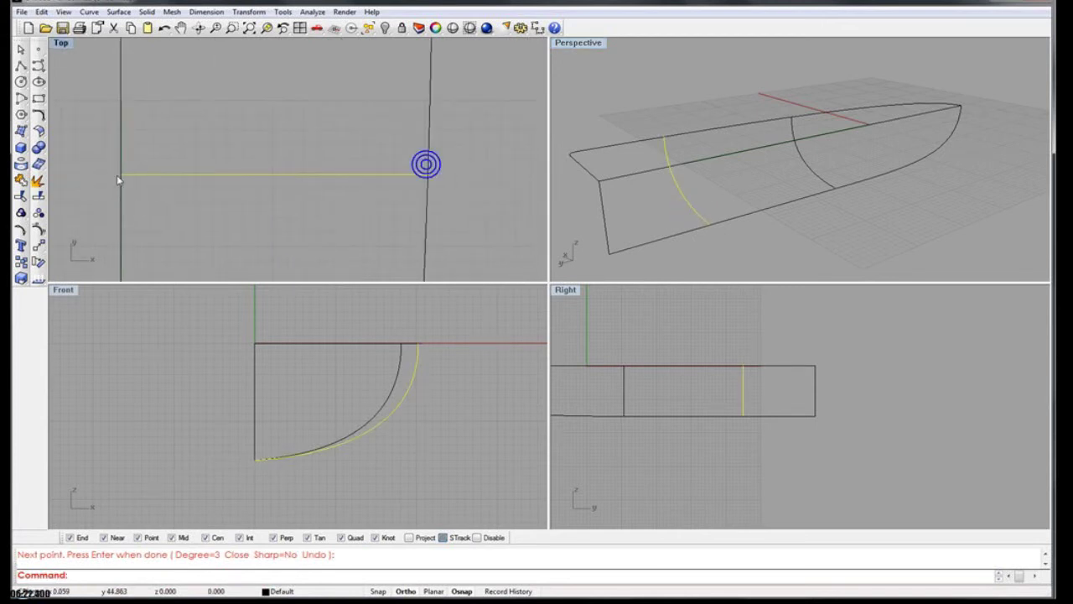
scroll(428, 175, "down", 6)
Try to draw another cross-section control point curve just forward of the second one, from the deck edge at about 40 on Y to the keel.
left_click(39, 65)
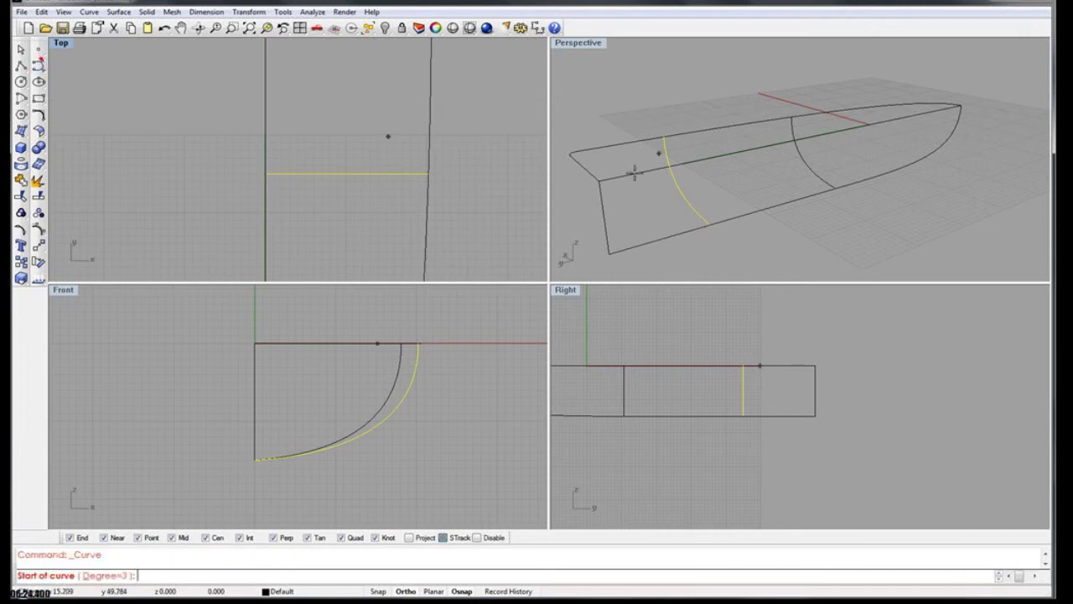
left_click(684, 134)
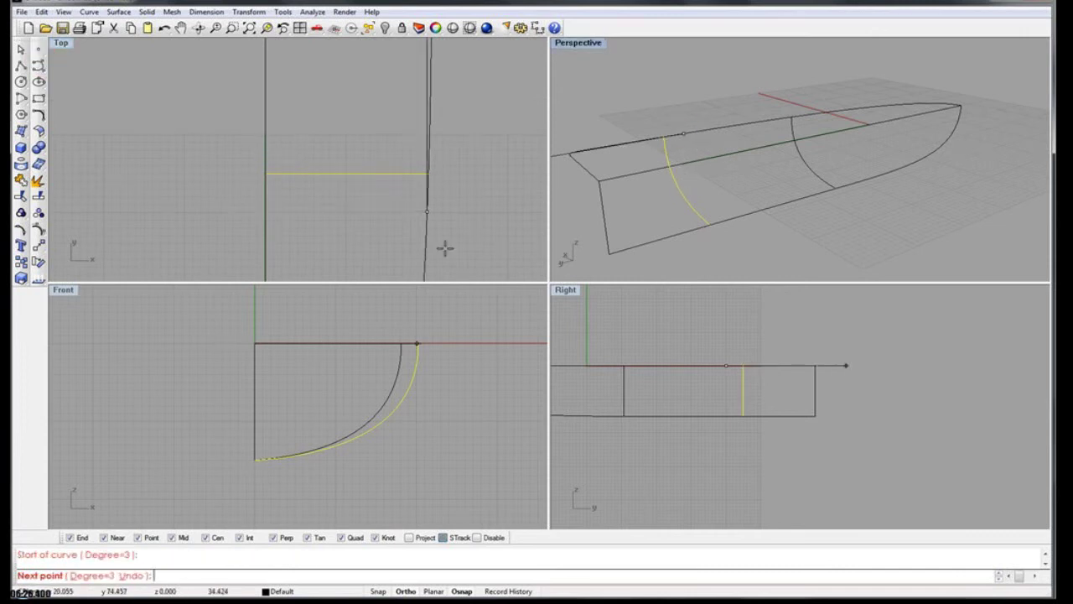
scroll(445, 248, "down", 2)
left_click(416, 452)
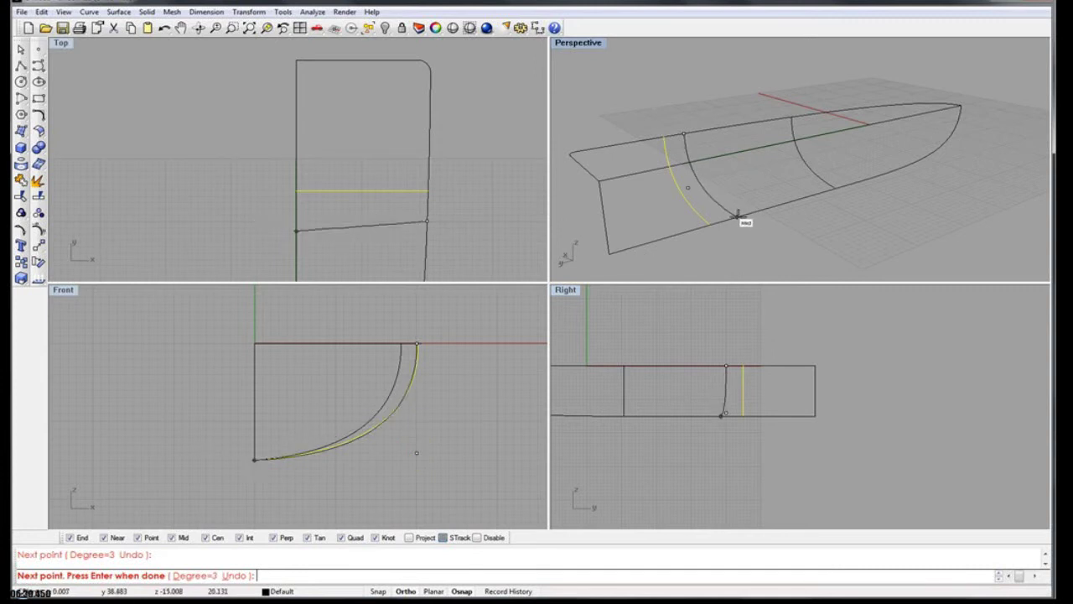
scroll(738, 216, "up", 3)
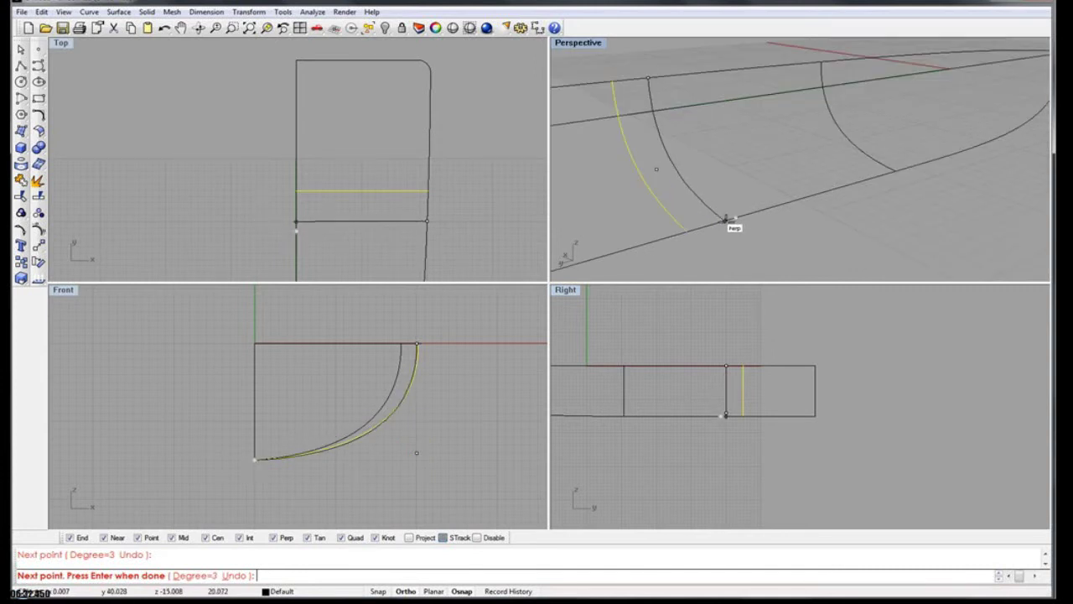
left_click(708, 224)
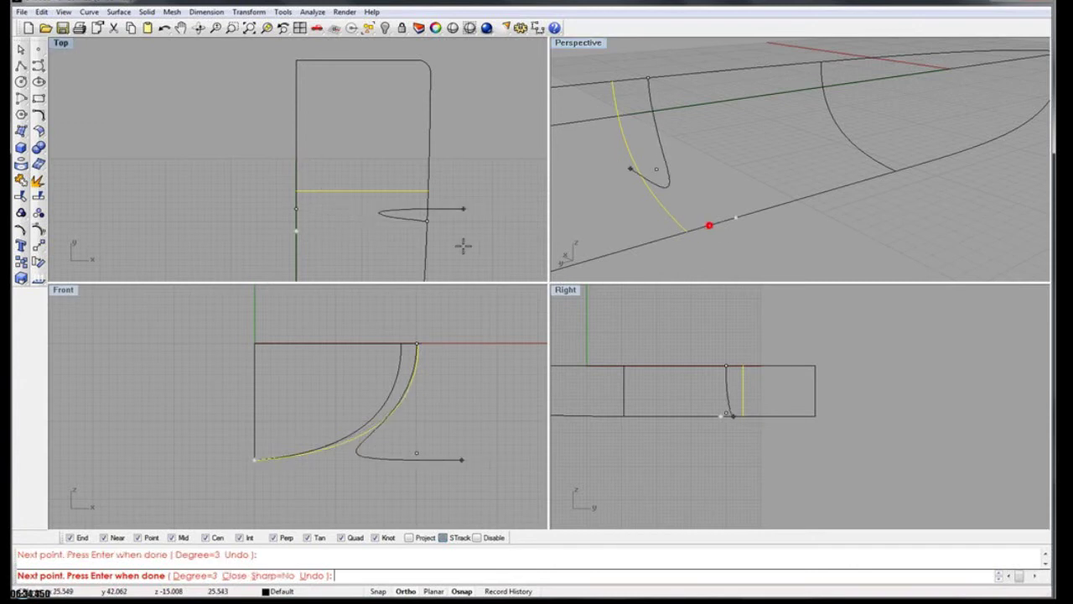
key("Return")
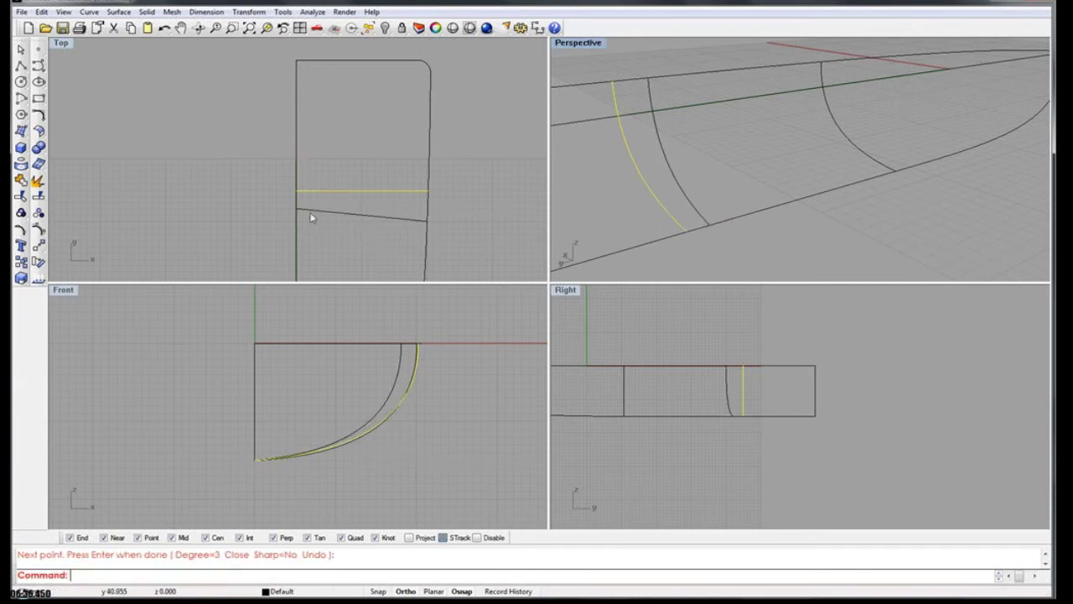
Delete the slanted cross-section curve just forward of the second section.
right_click_drag(395, 224, 391, 213)
scroll(368, 206, "up", 3)
left_click(374, 208)
key("Delete")
scroll(399, 193, "down", 3)
right_click_drag(560, 182, 793, 166)
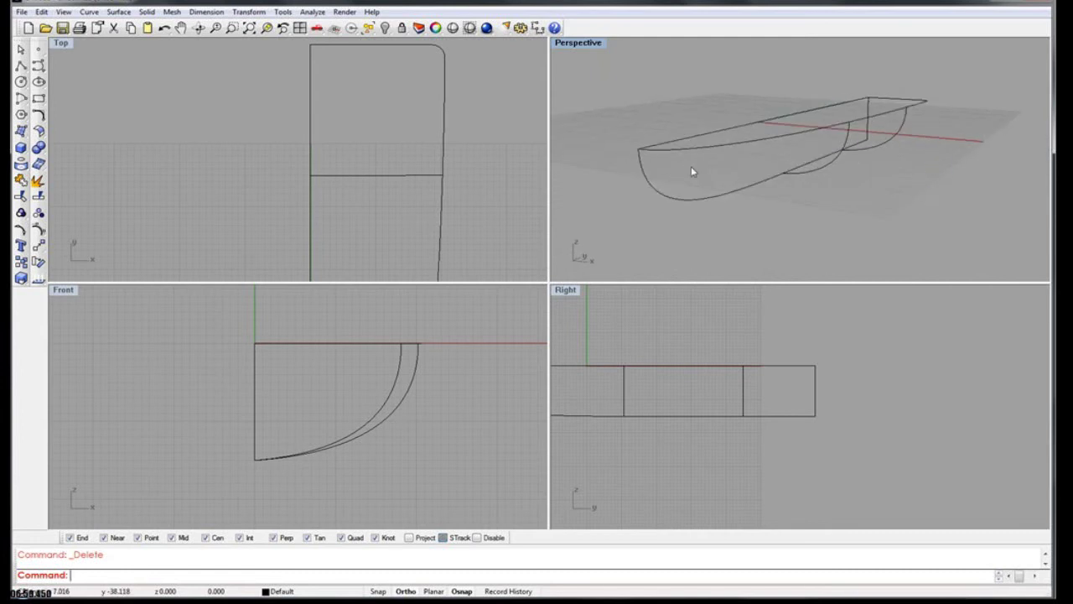